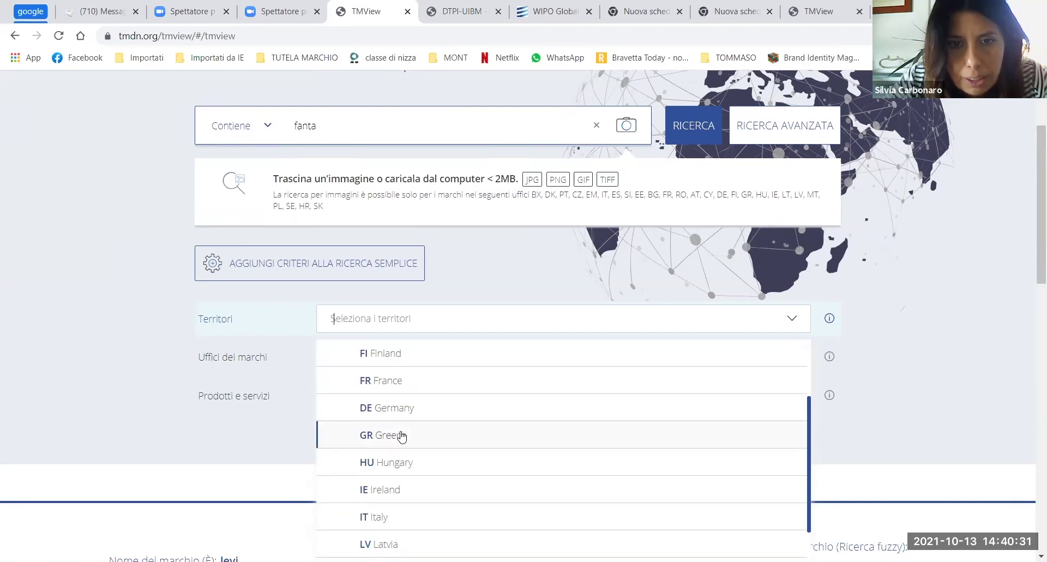
Step: Restrict the "fanta" trademark search to the territory Italy and goods class 32, and run the search
left_click(370, 453)
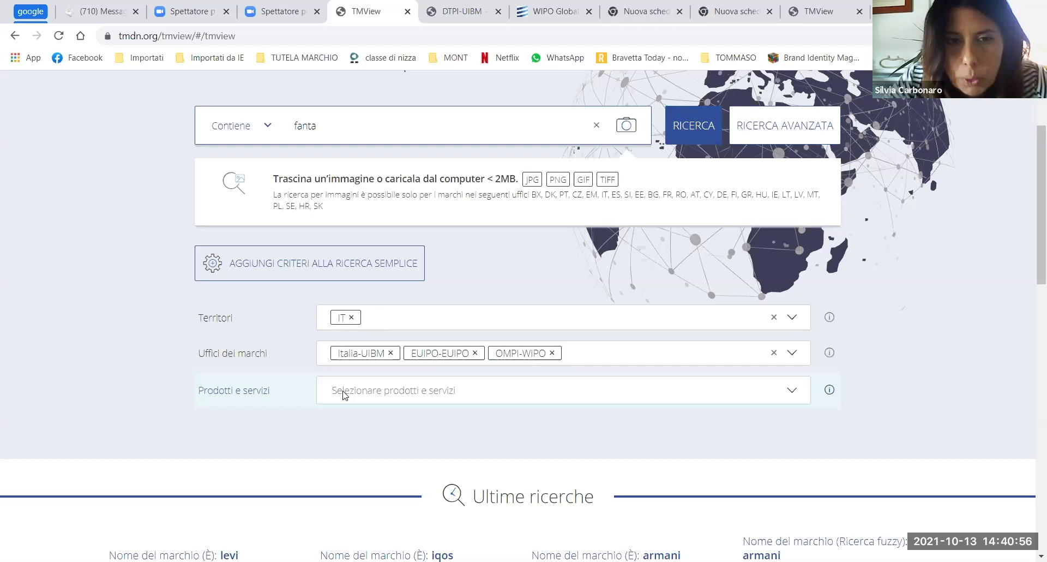
left_click(346, 390)
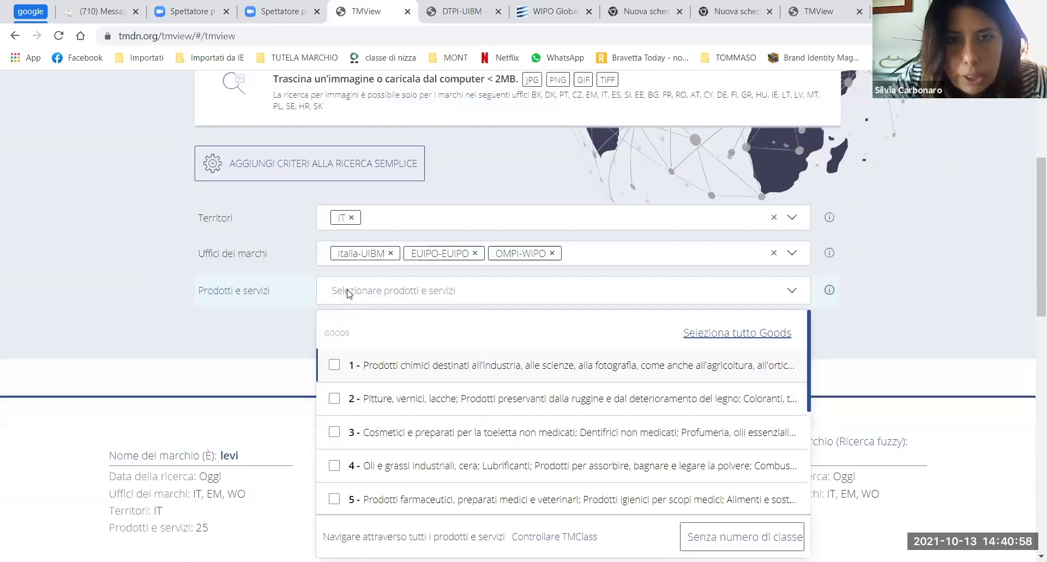
scroll(377, 432, "down", 7)
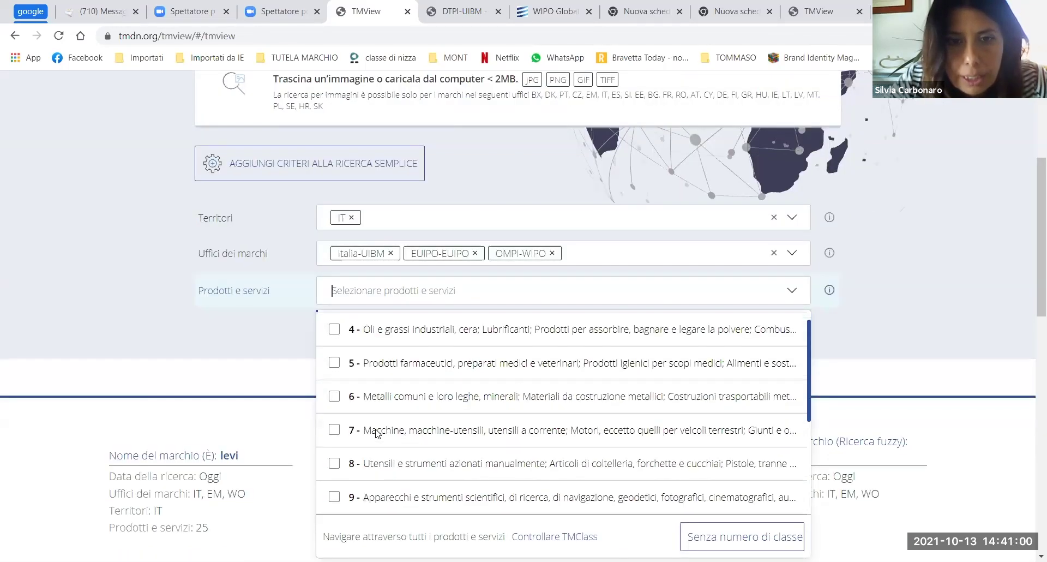
scroll(377, 432, "down", 10)
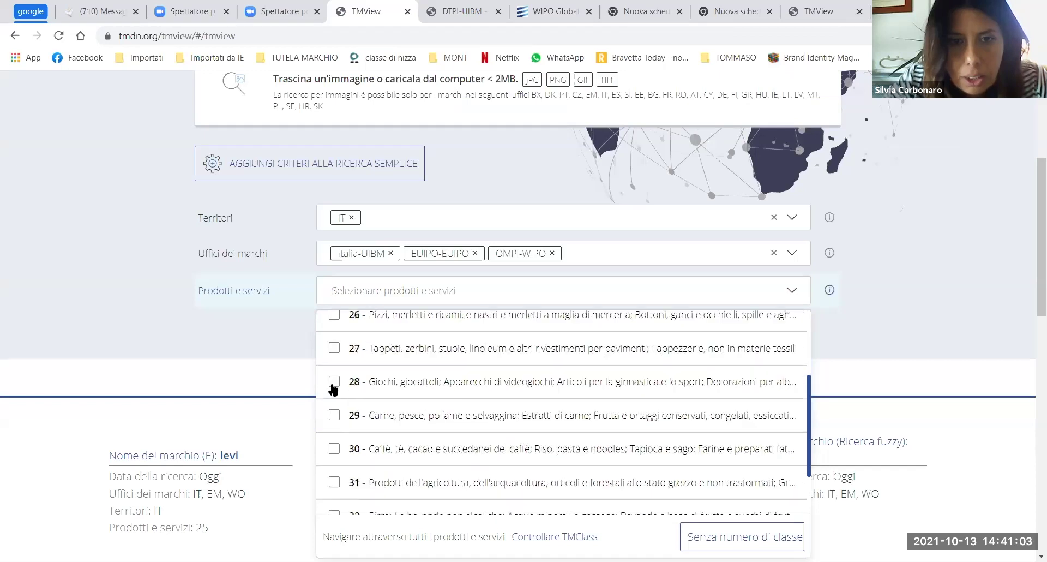
left_click(567, 382)
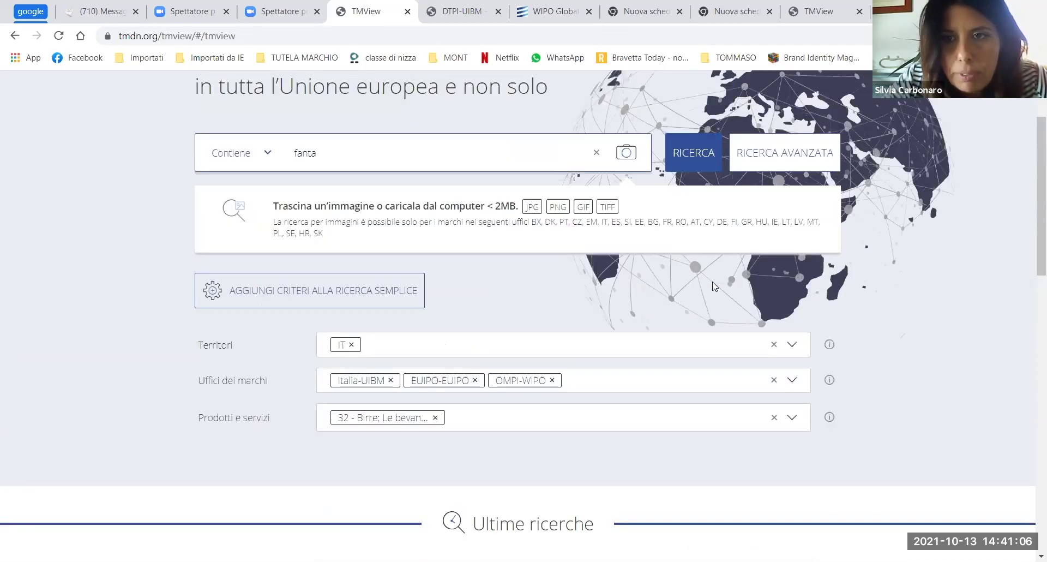
scroll(698, 267, "up", 2)
scroll(698, 267, "up", 2)
left_click(693, 263)
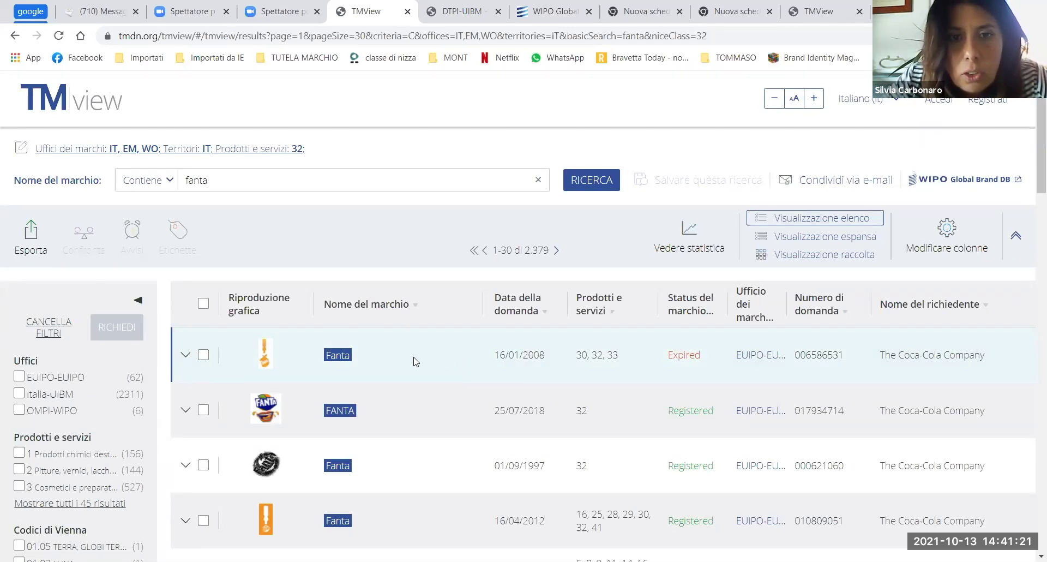
Step: Examine the "fanta" results, checking names, statuses, offices and applicants, along with the available filter categories
scroll(383, 300, "down", 2)
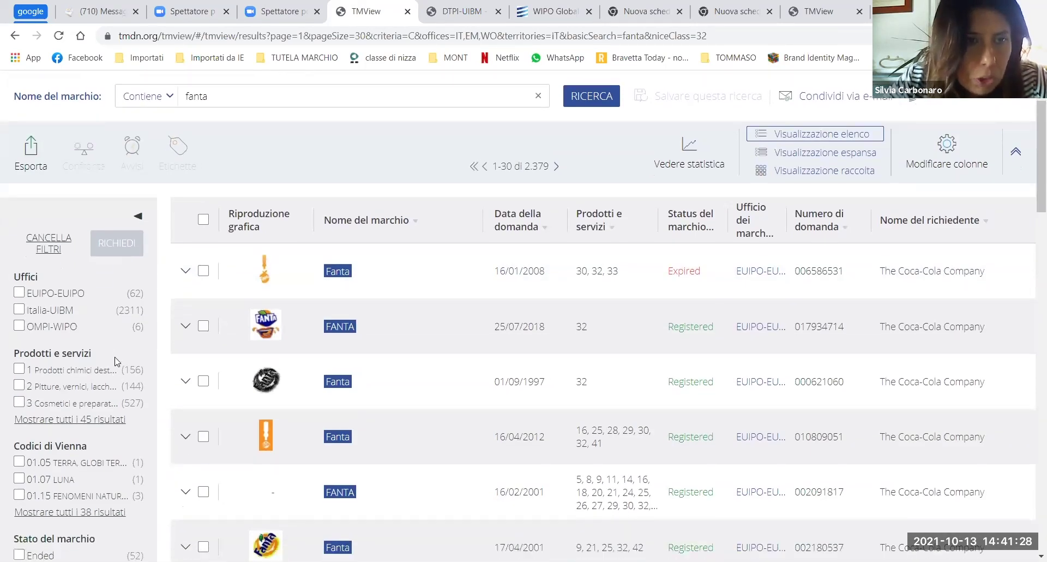
scroll(118, 362, "down", 1)
scroll(548, 354, "down", 3)
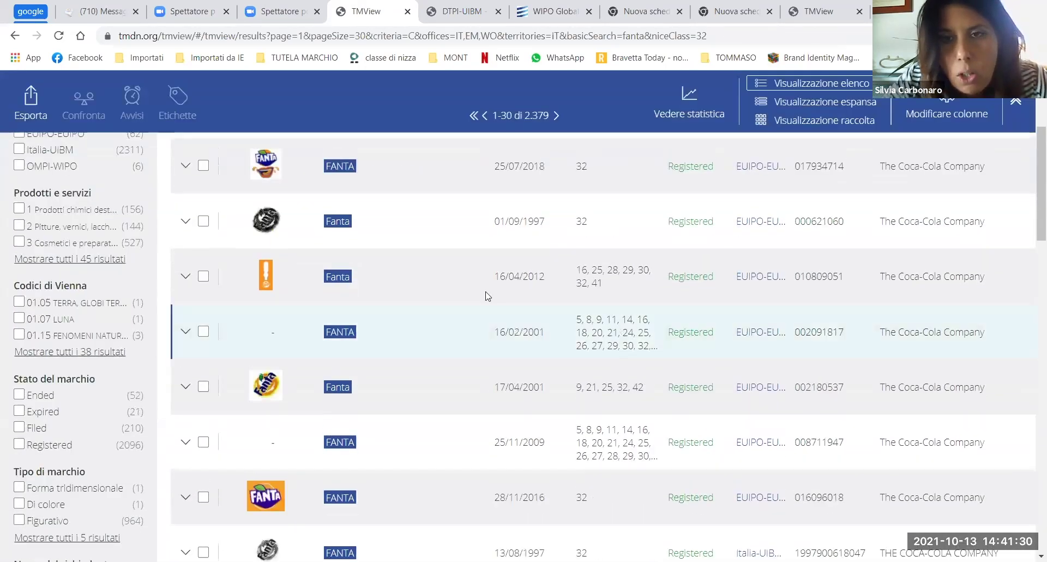
scroll(754, 297, "up", 3)
scroll(191, 438, "up", 2)
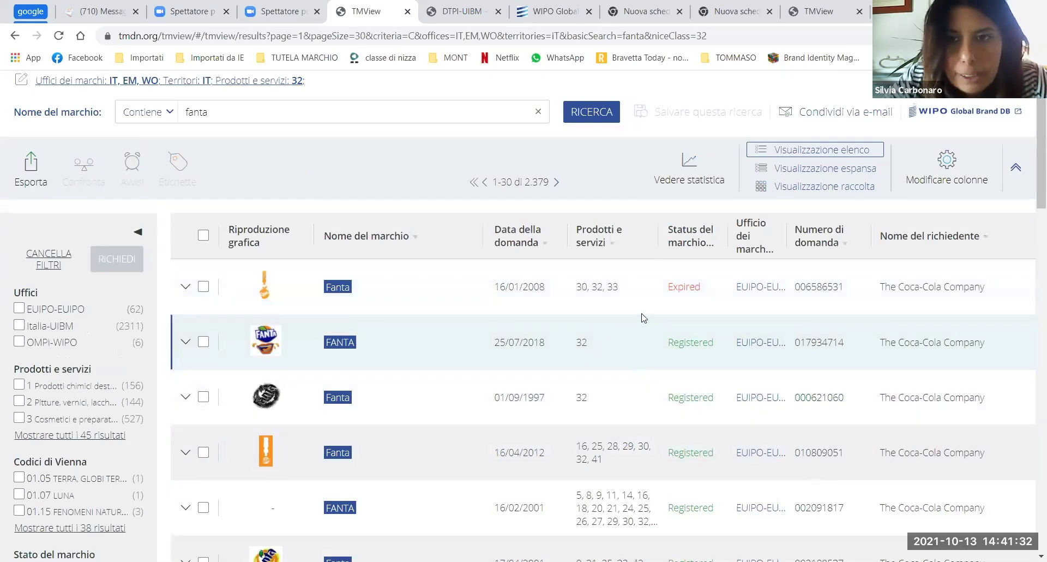
scroll(256, 402, "down", 1)
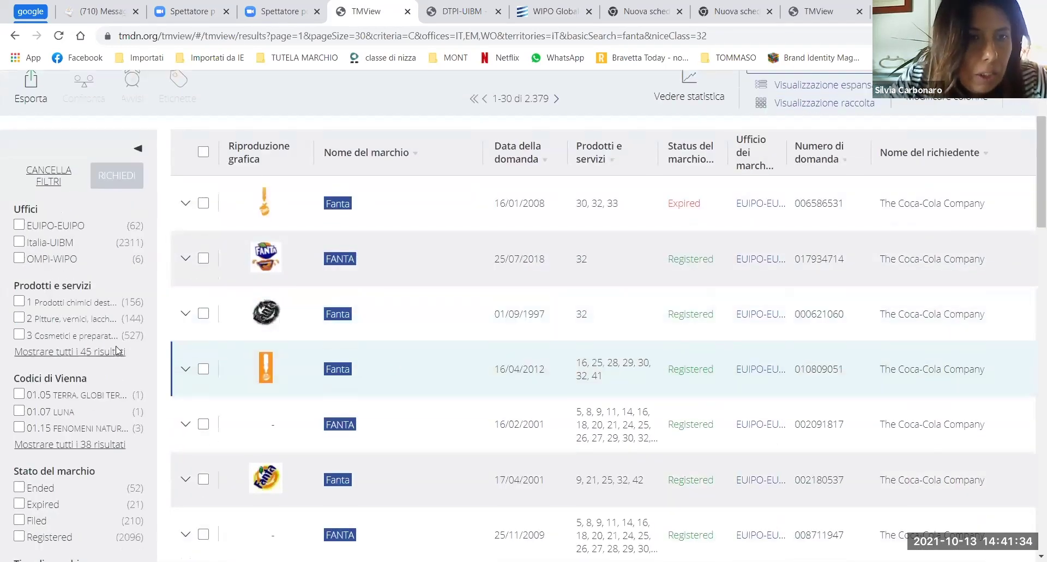
scroll(71, 336, "down", 3)
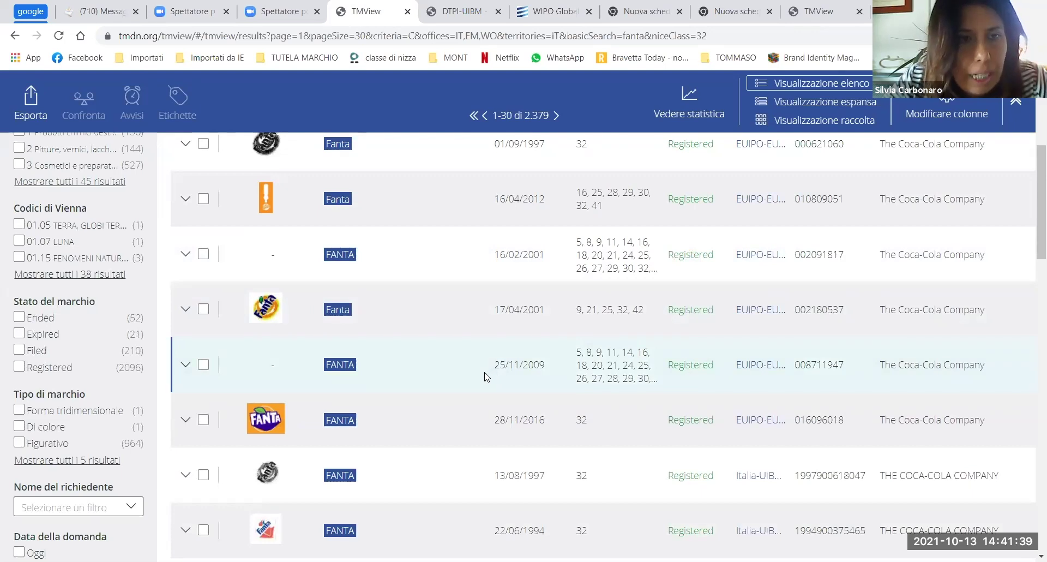
Step: Select the Filed and Registered trademark statuses as result filters and review the remaining filter options
left_click(19, 351)
left_click(19, 369)
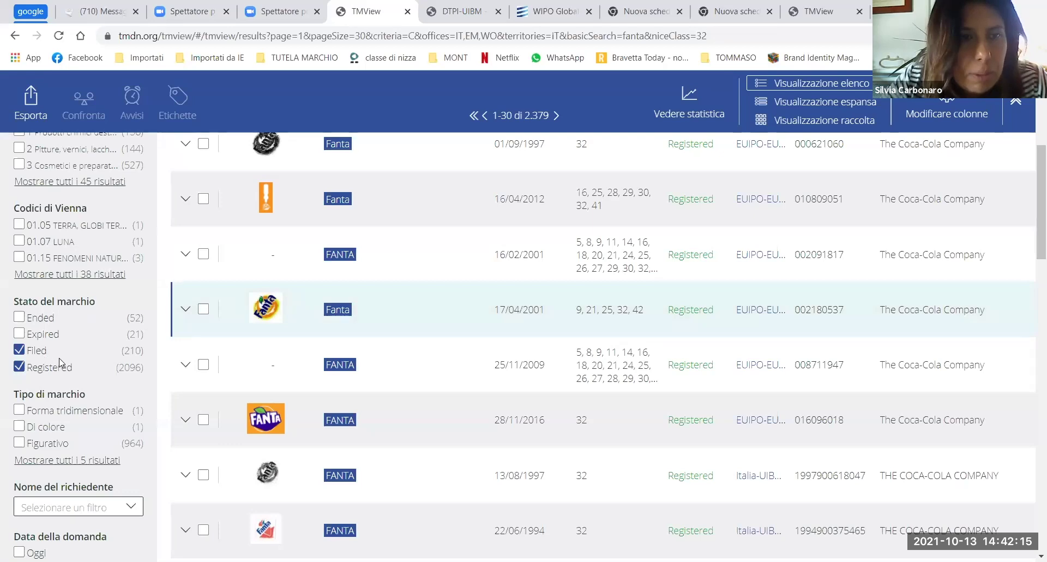
scroll(87, 382, "down", 5)
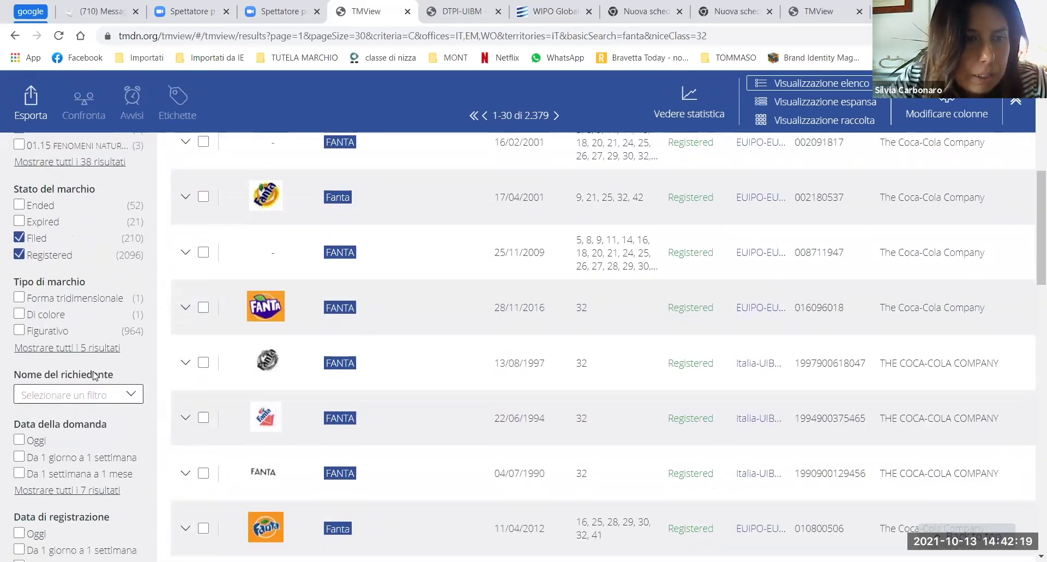
scroll(85, 353, "down", 2)
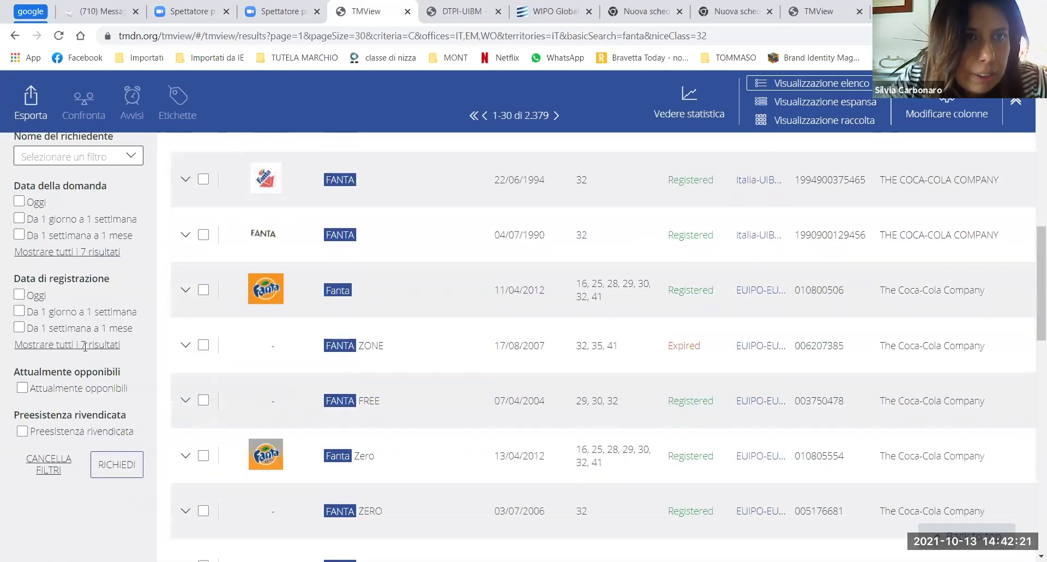
scroll(85, 353, "up", 6)
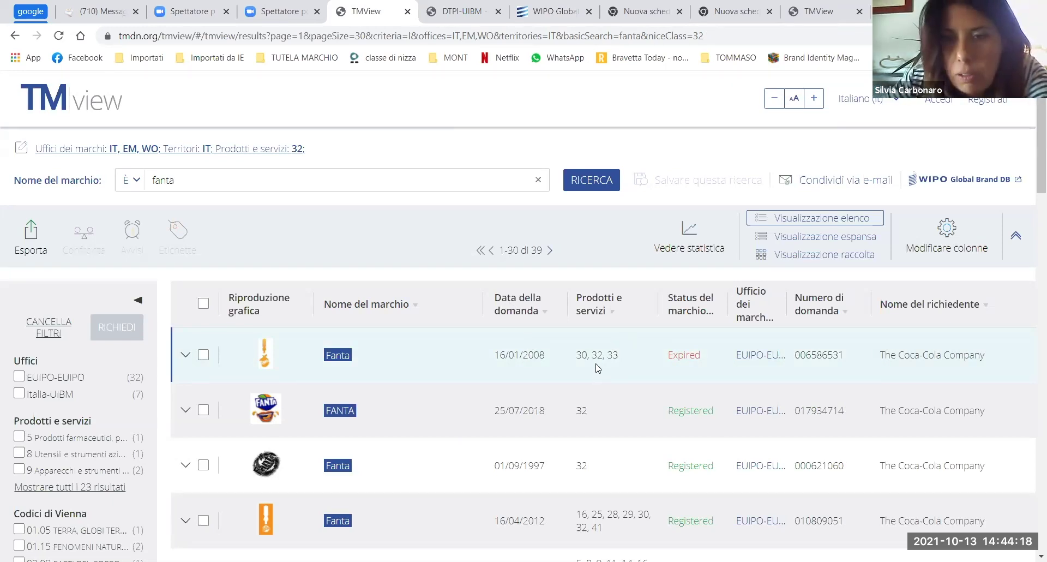
Step: Examine the exact-match "fanta" results for classes, trademark status, office and applicant of each listed mark
mouse_move(603, 354)
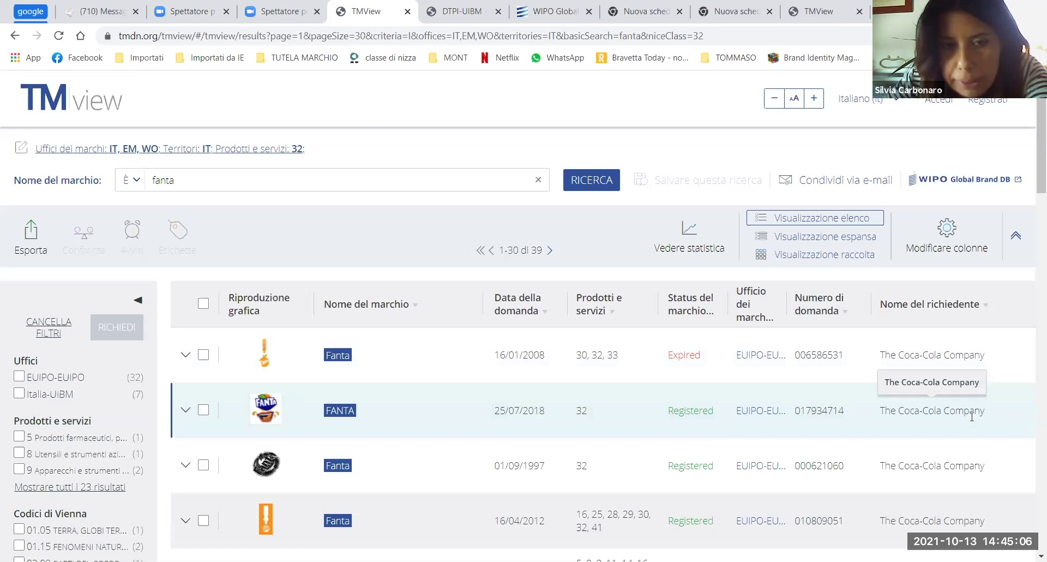
scroll(597, 344, "down", 3)
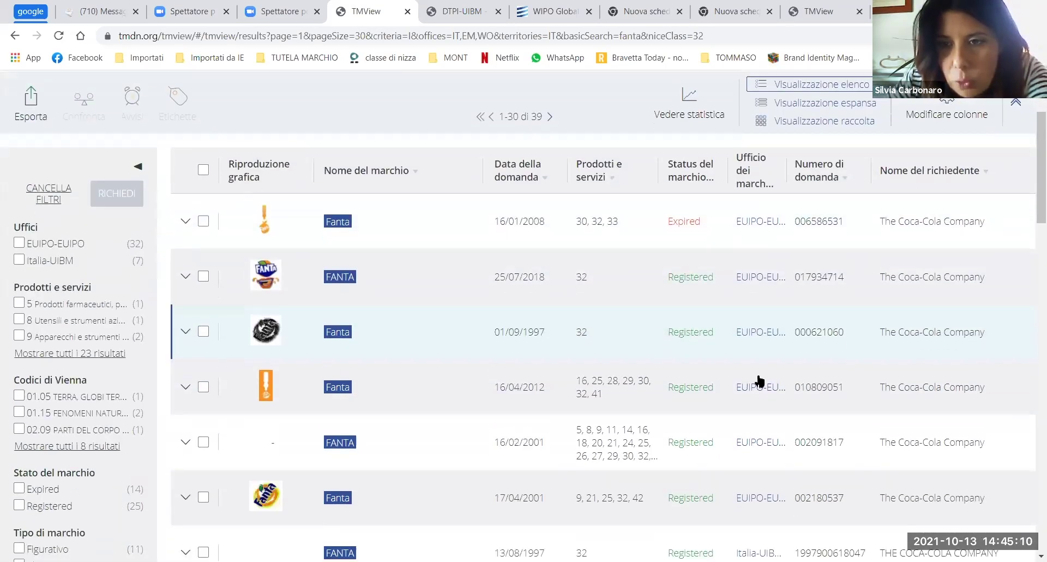
scroll(759, 380, "down", 2)
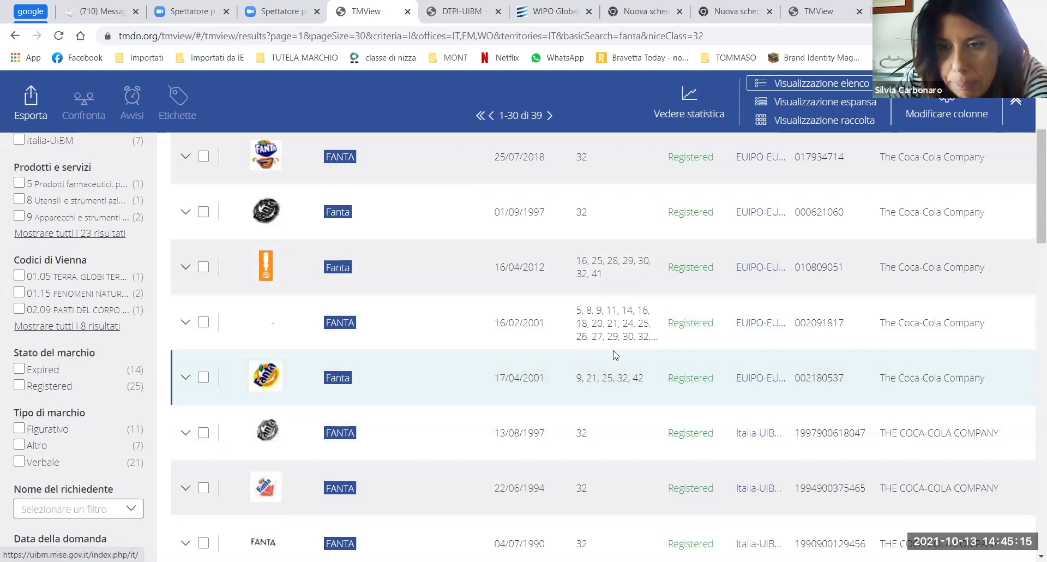
scroll(766, 397, "down", 8)
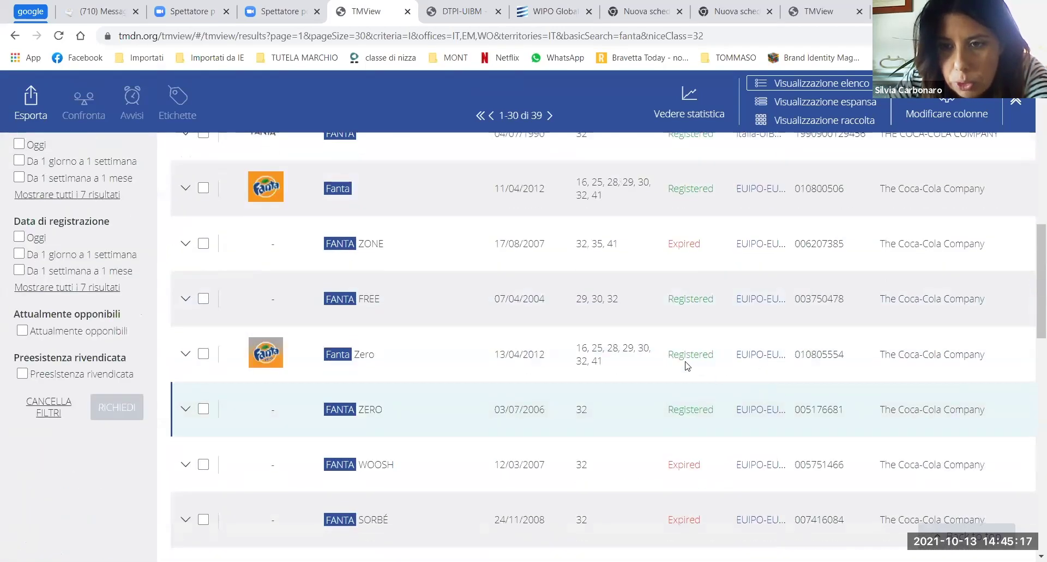
scroll(687, 366, "down", 8)
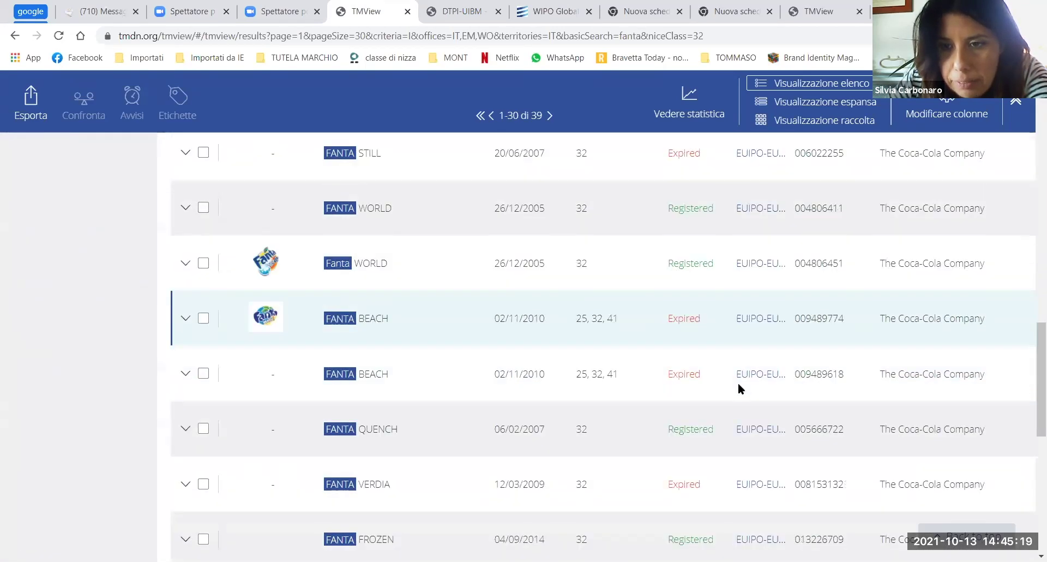
scroll(682, 360, "down", 8)
scroll(591, 328, "up", 15)
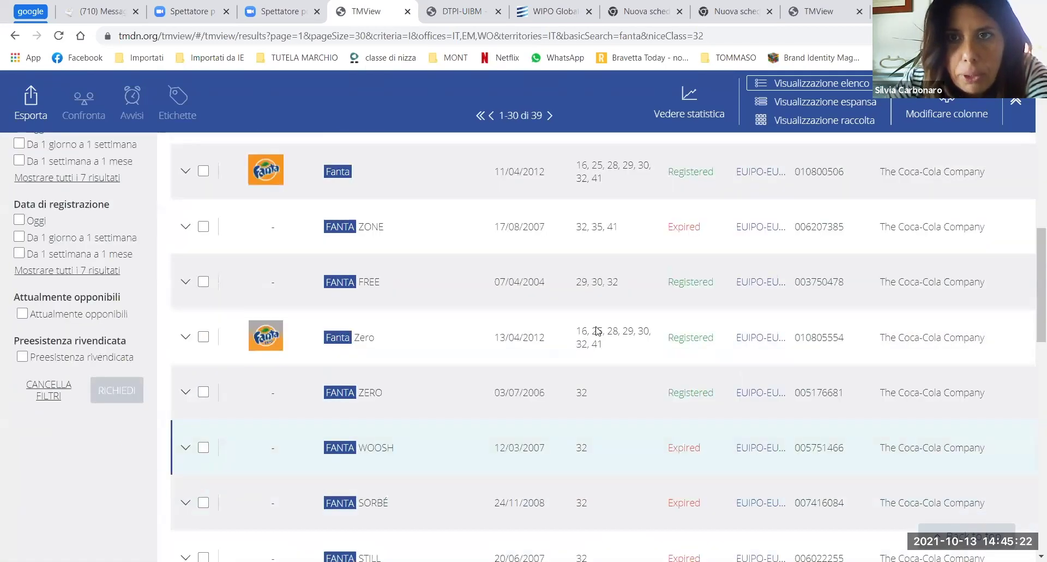
scroll(611, 155, "up", 1)
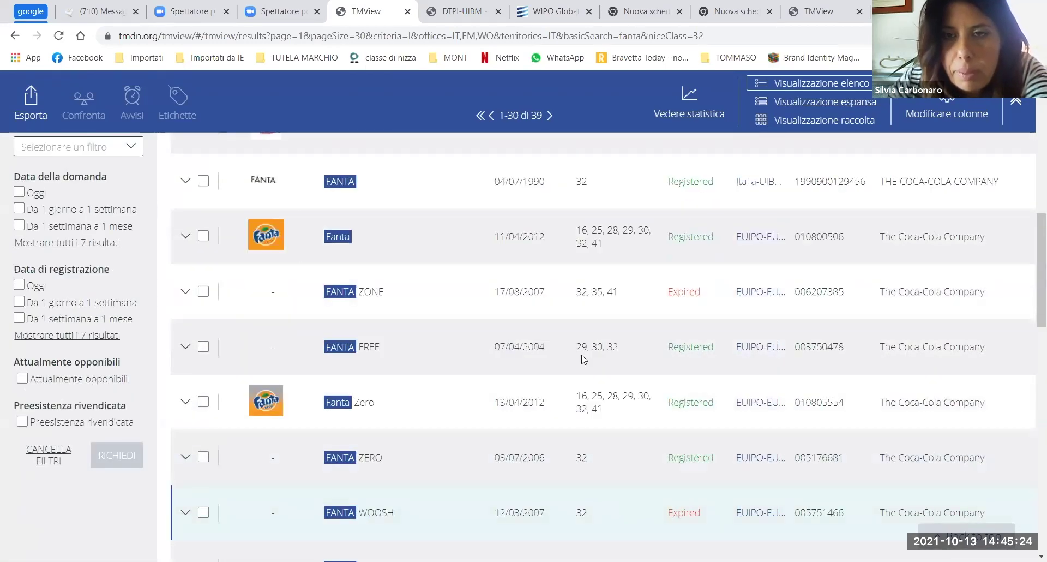
scroll(425, 223, "up", 1)
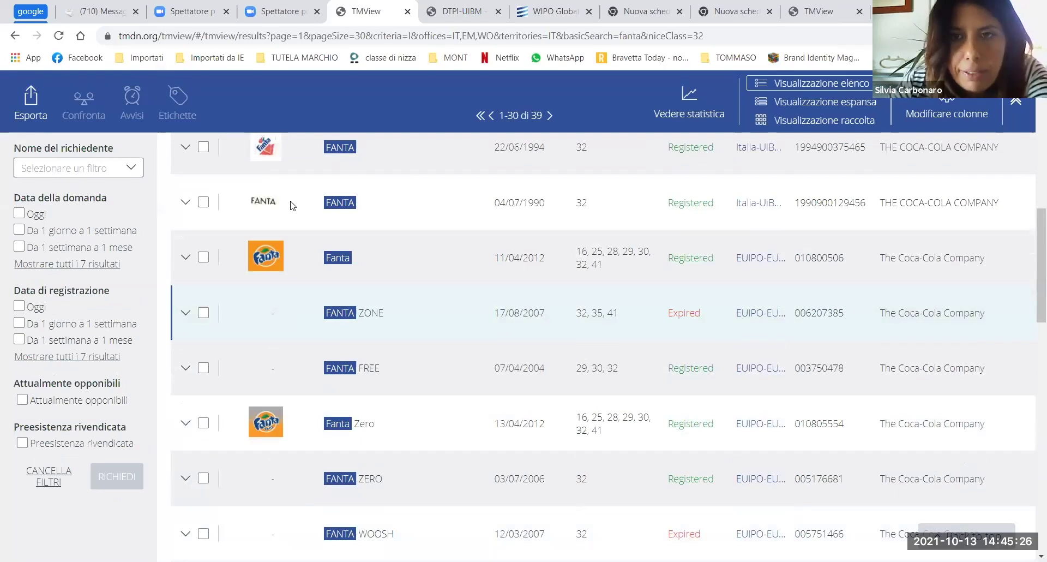
Step: Open the statistics for the "fanta" results and examine the breakdown by trademark status
scroll(665, 244, "up", 5)
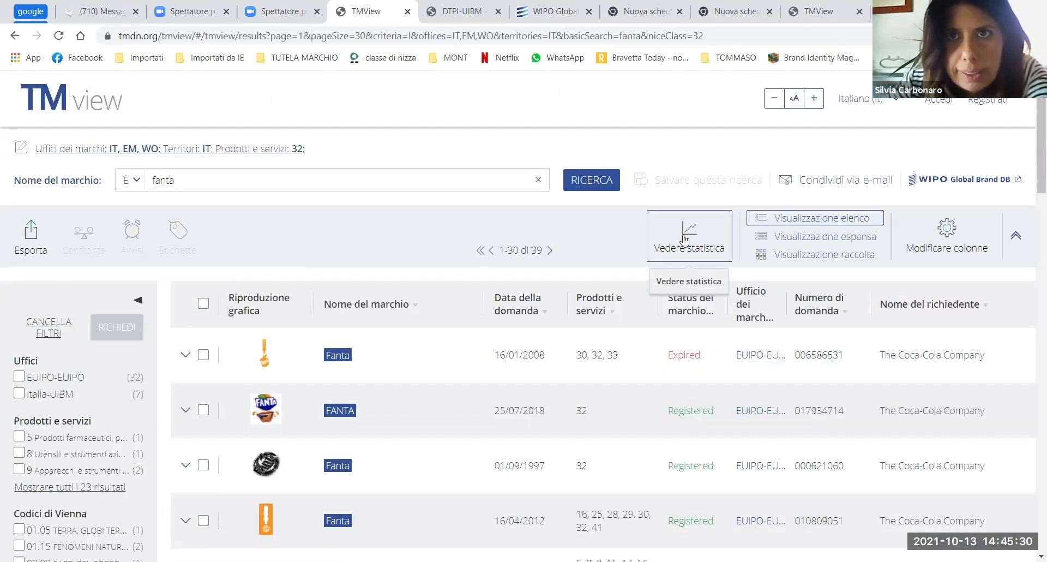
left_click(684, 240)
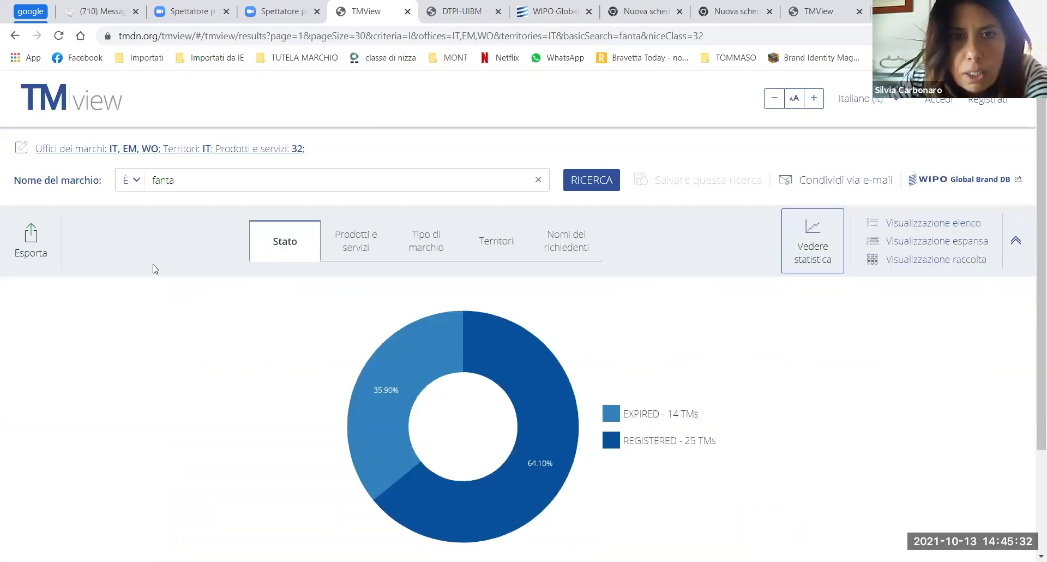
scroll(327, 302, "down", 1)
scroll(344, 302, "down", 1)
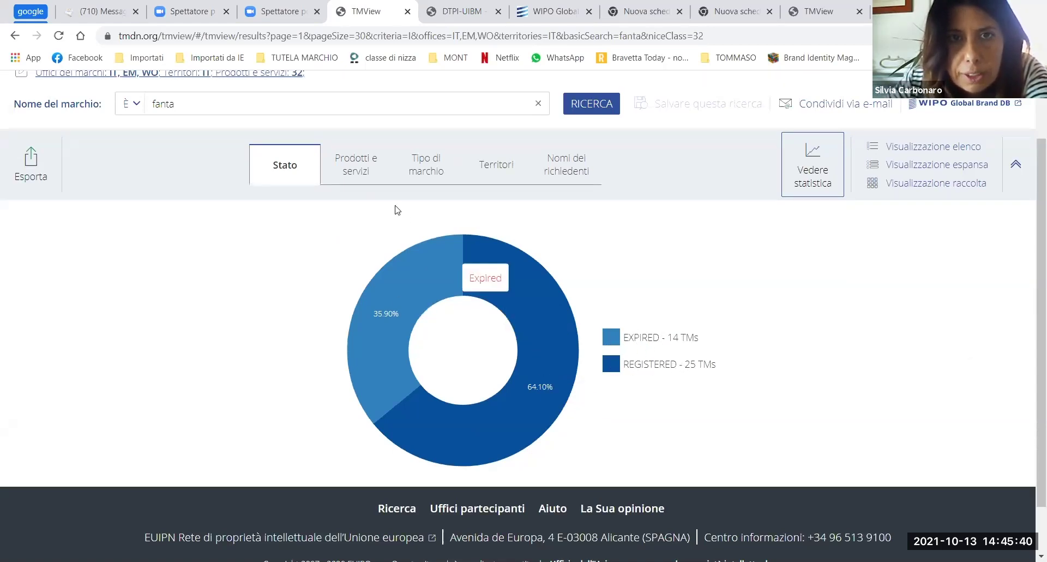
Step: Show the statistics by goods and services and examine the class 32 bar and the class descriptions
left_click(355, 171)
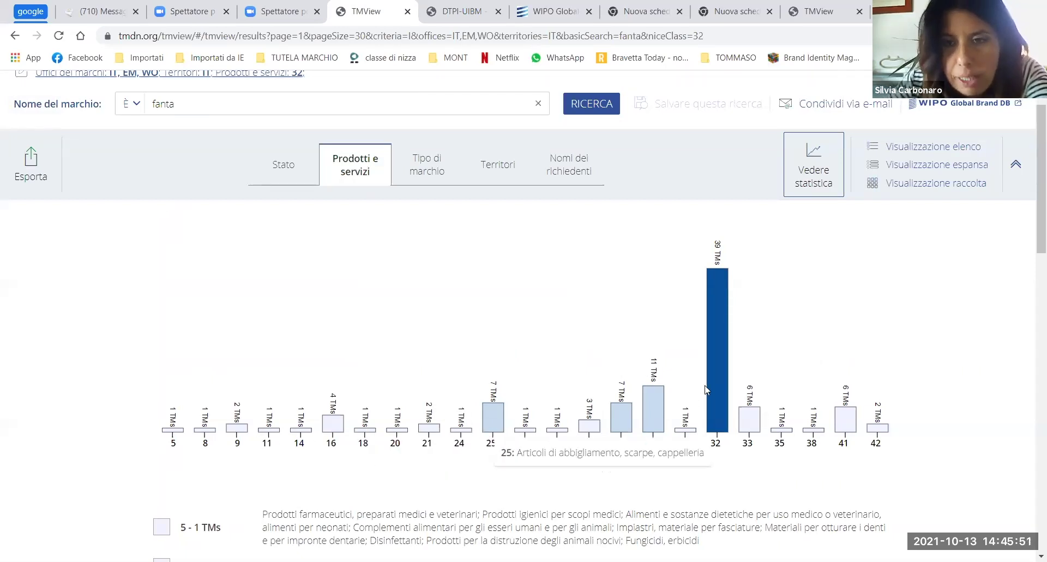
mouse_move(720, 321)
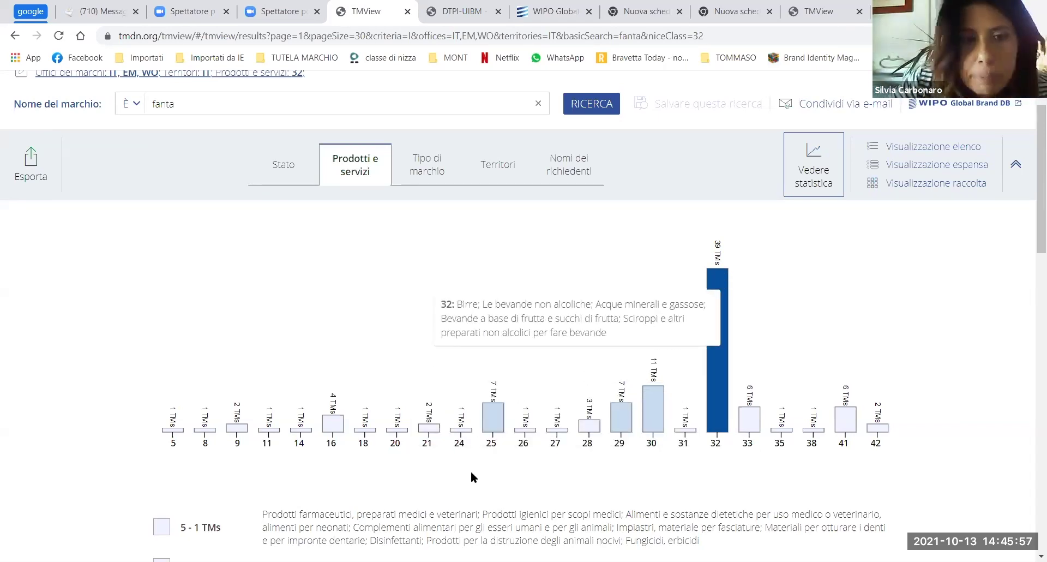
scroll(391, 442, "down", 1)
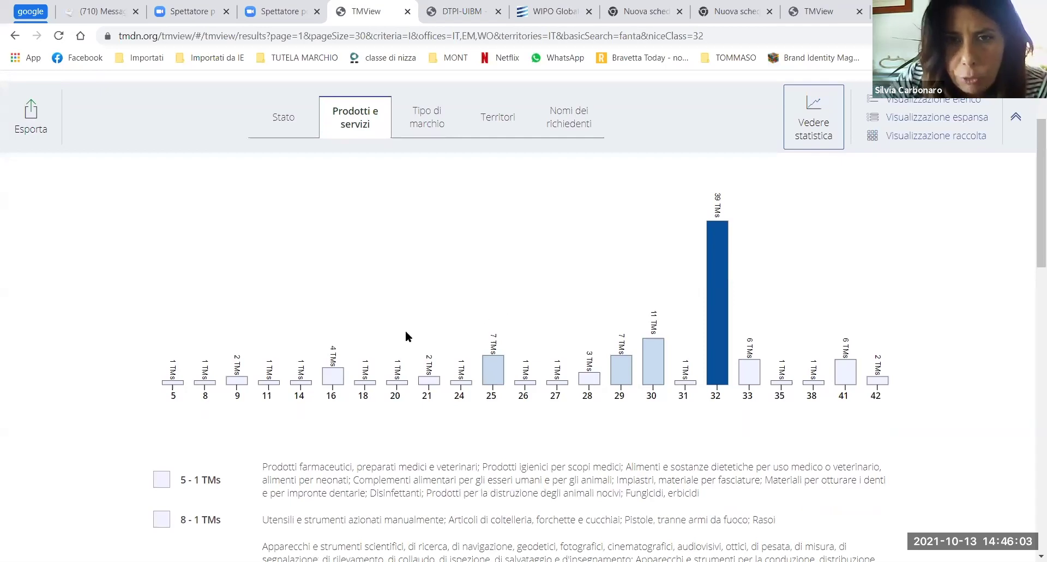
scroll(405, 332, "down", 4)
Step: View the "fanta" statistics by trademark type and by territory
left_click(427, 105)
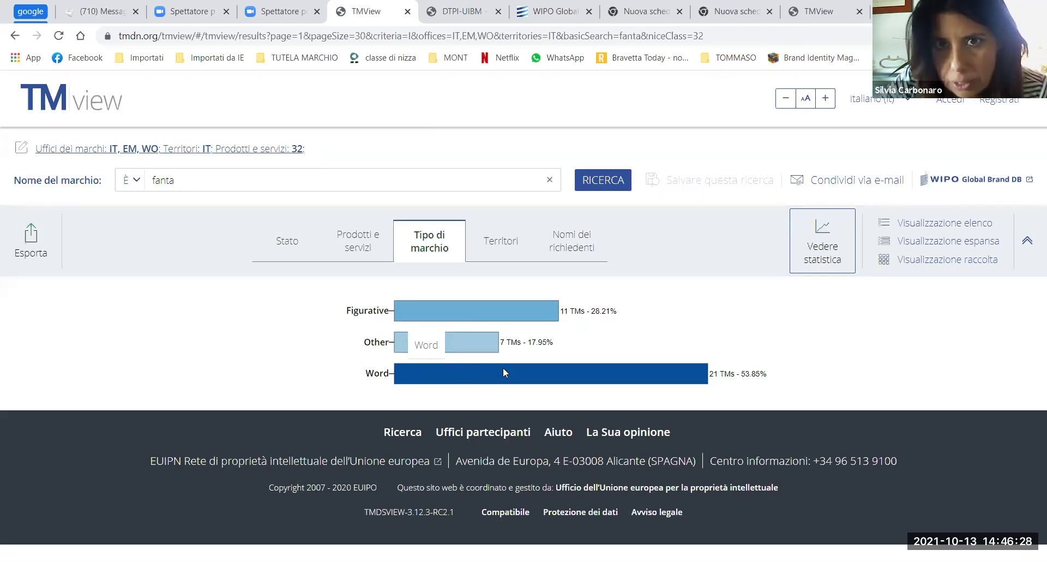
left_click(500, 240)
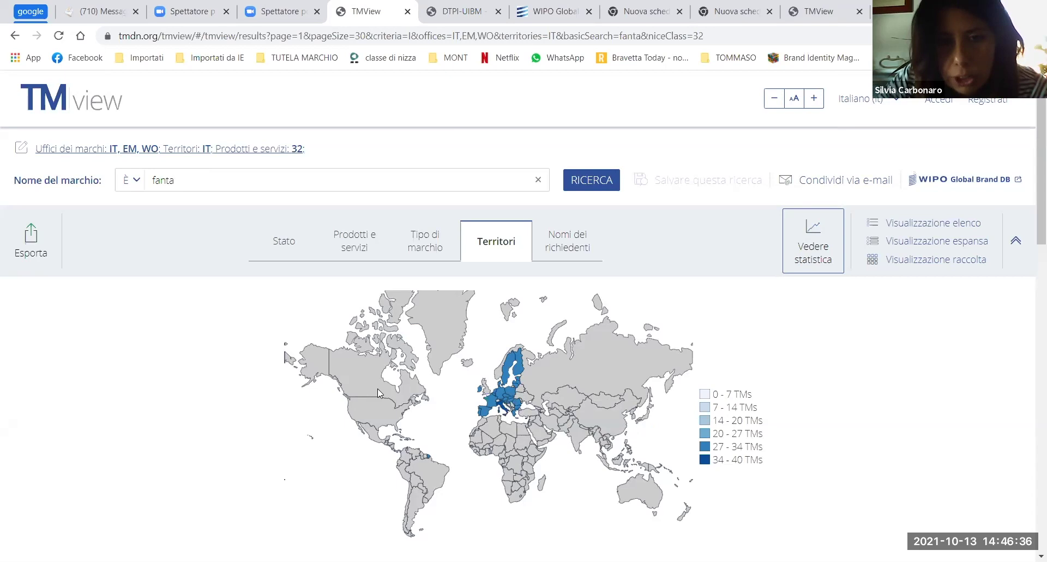
Step: Show the statistics by applicant name and examine the chart together with its legend
left_click(564, 243)
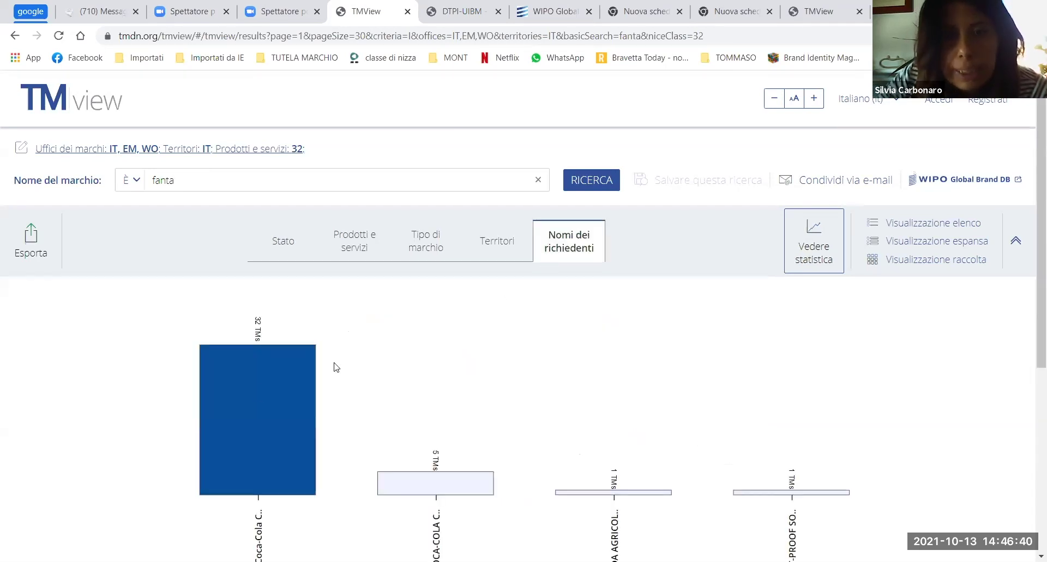
scroll(349, 393, "down", 3)
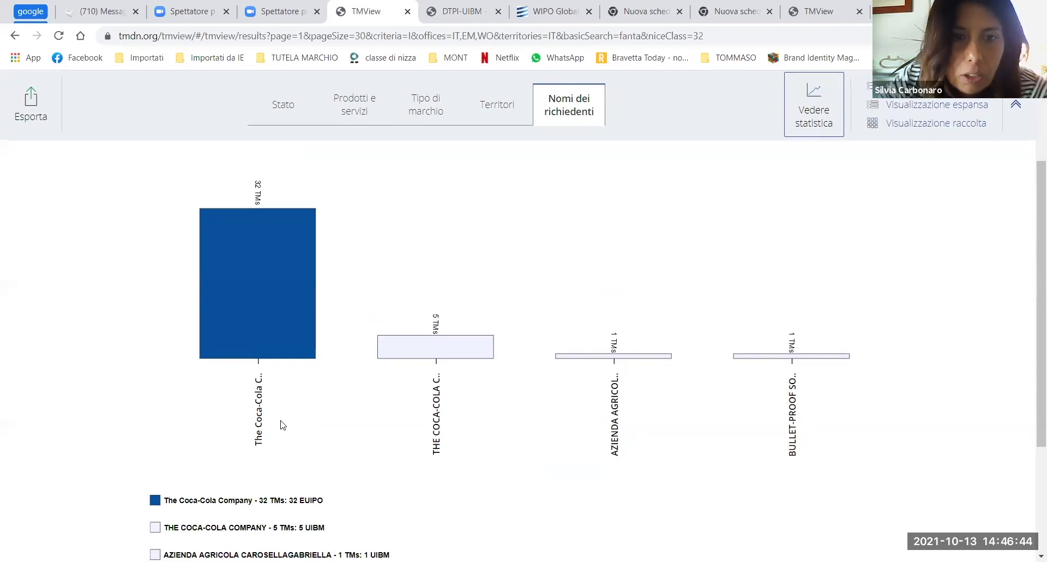
scroll(280, 420, "down", 3)
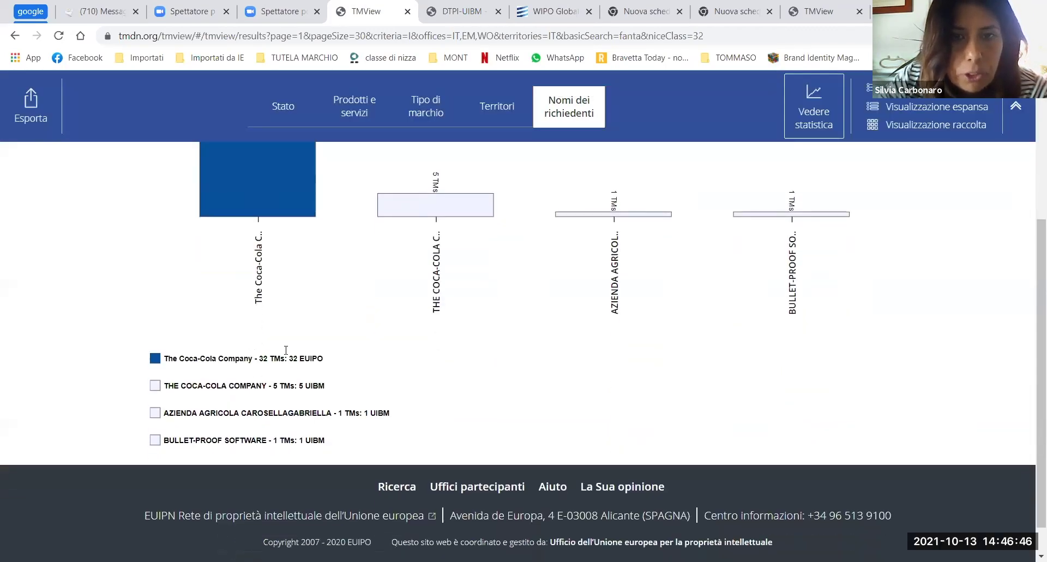
scroll(254, 363, "down", 1)
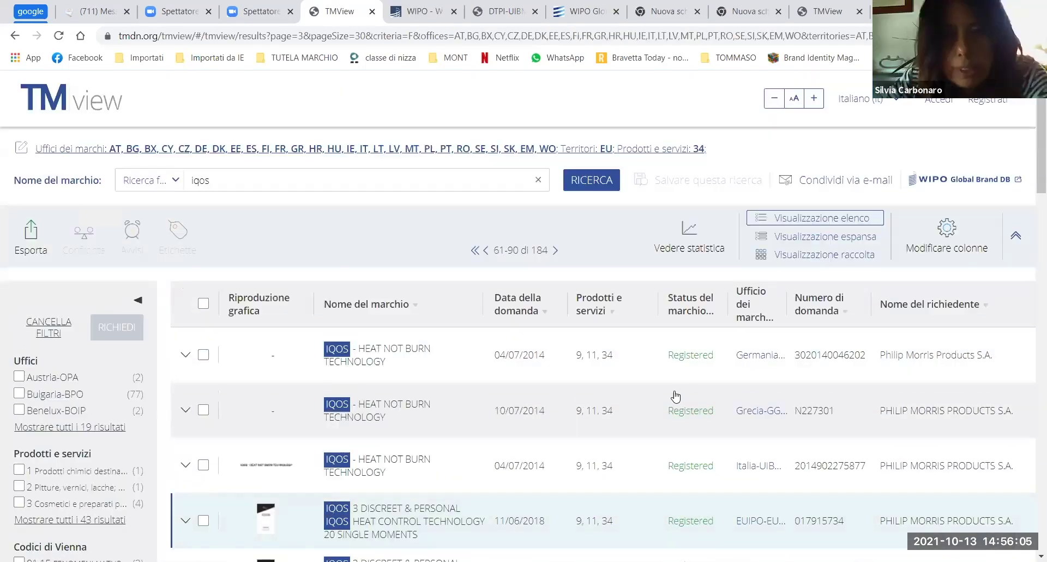
Step: Show the export formats for the "iqos" results and examine the trademark details in the expanded view
scroll(442, 321, "up", 8)
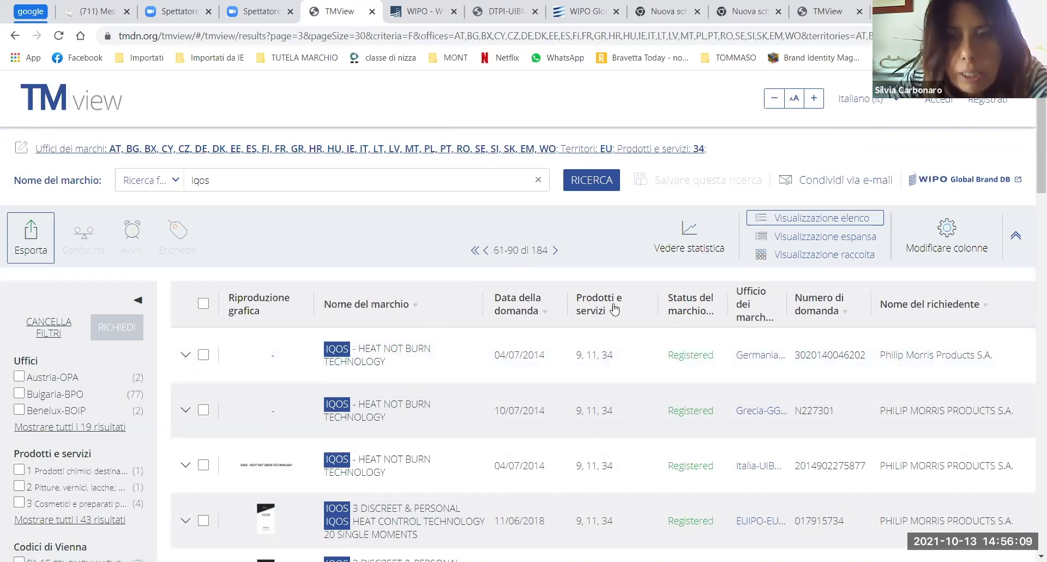
left_click(31, 240)
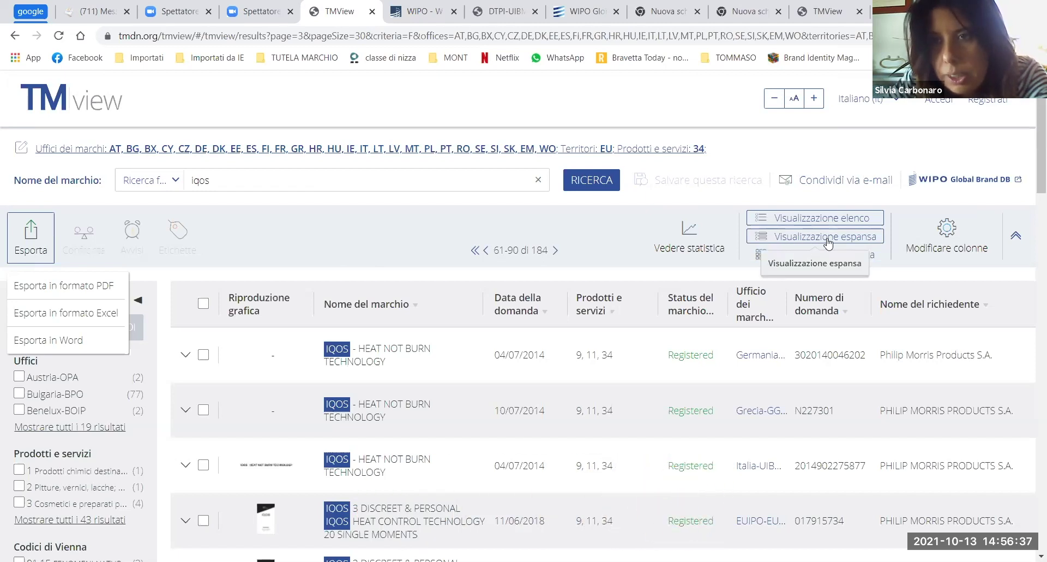
left_click(299, 354)
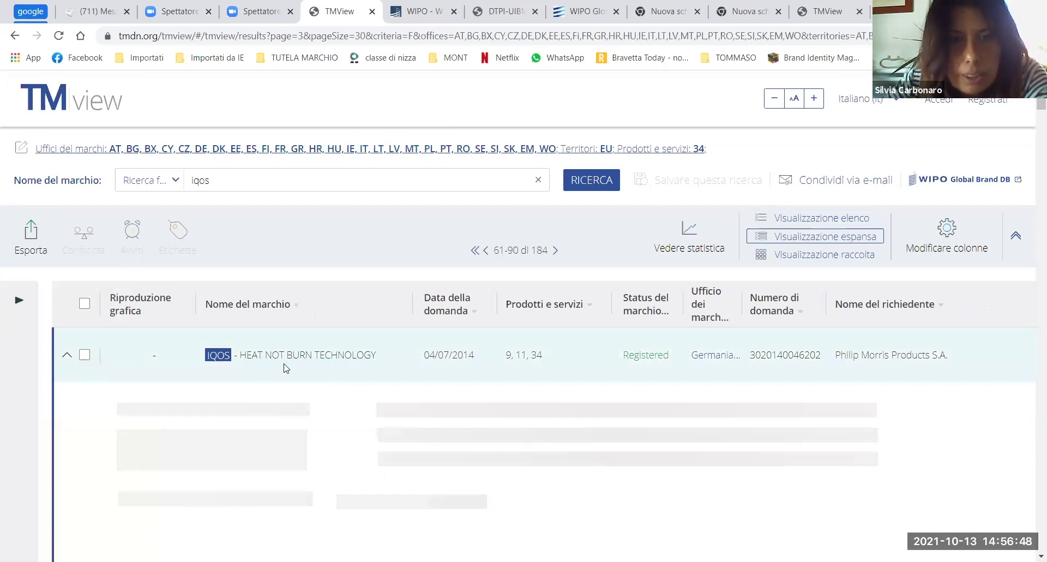
scroll(284, 365, "down", 5)
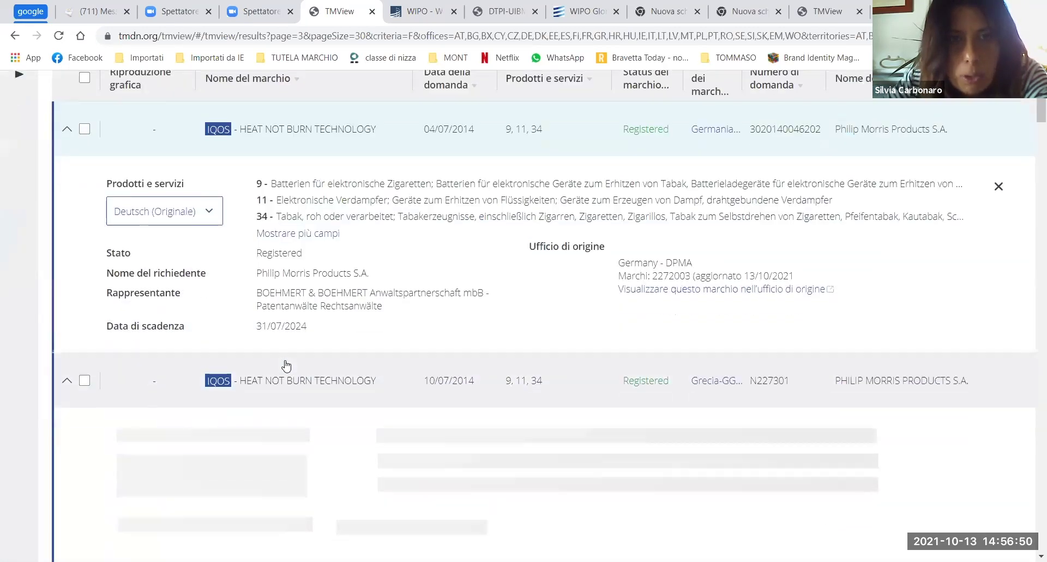
scroll(236, 361, "down", 5)
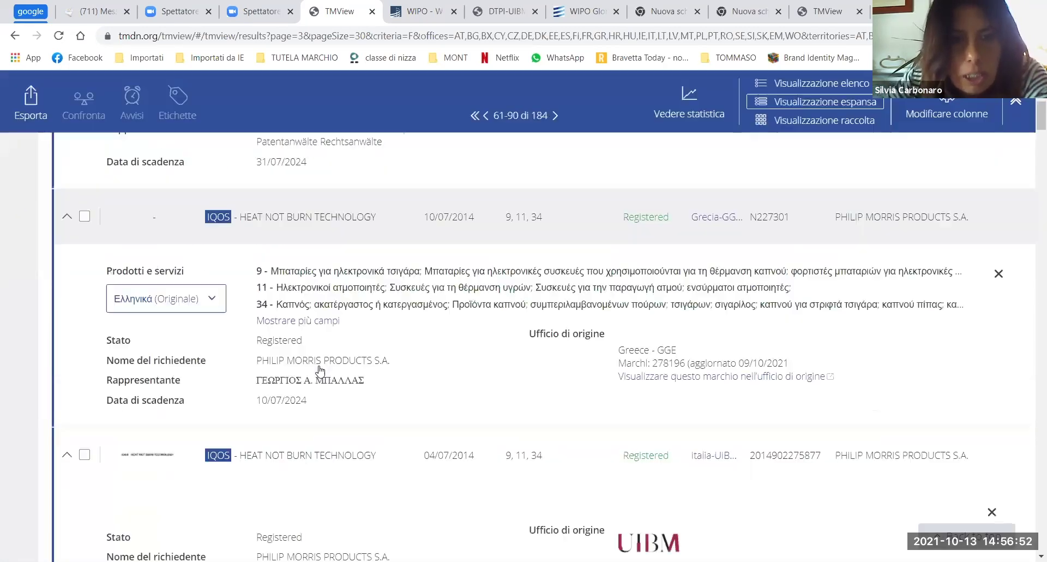
scroll(318, 367, "up", 10)
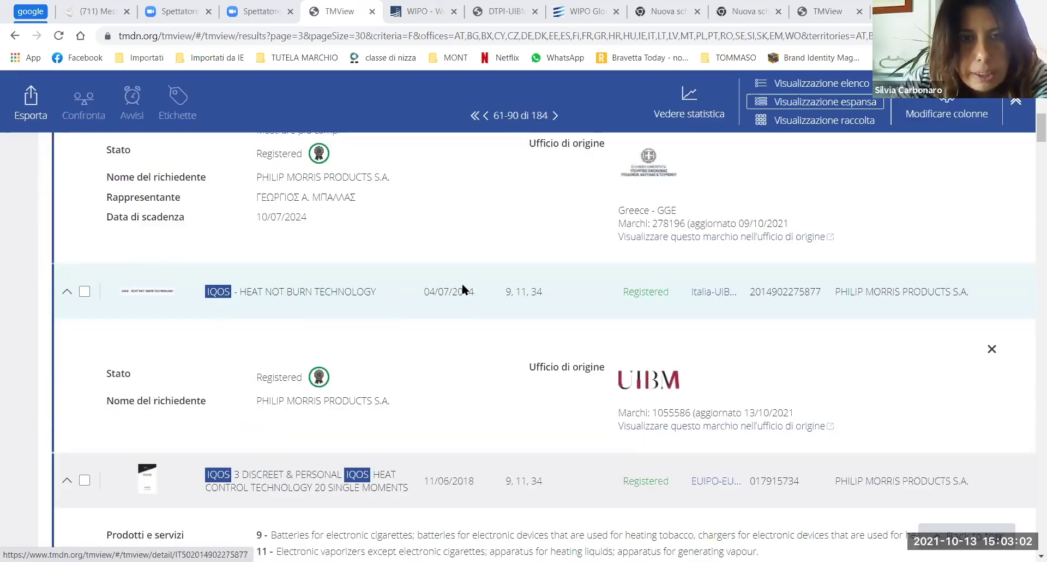
Step: Translate the goods and services of the EUIPO mark "IQOS 3 DISCREET & PERSONAL IQOS HEAT CONTROL TECHNOLOGY" into Italian and look over the neighbouring entries
scroll(462, 292, "down", 1)
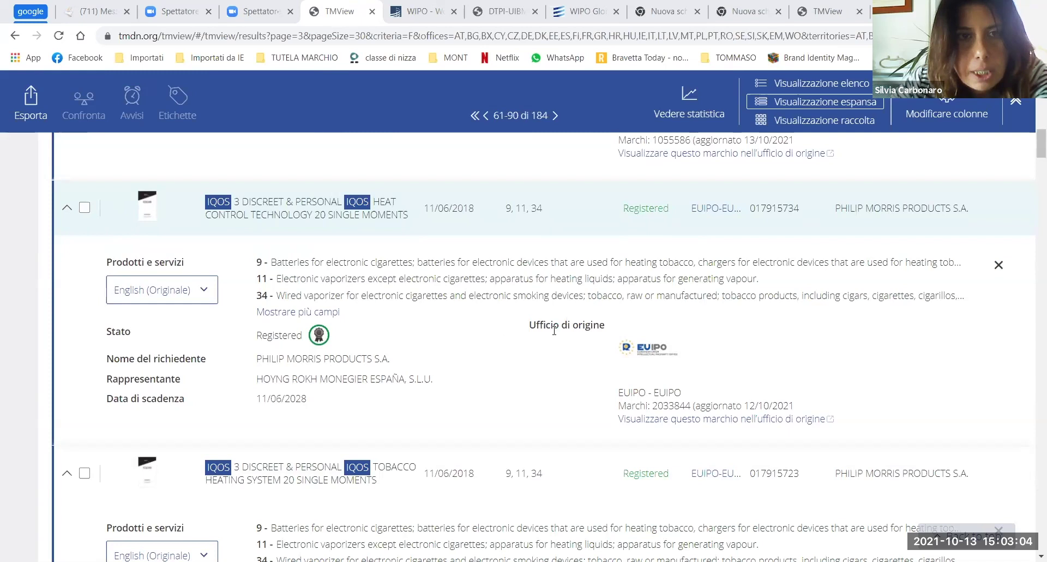
left_click(191, 289)
scroll(169, 363, "down", 3)
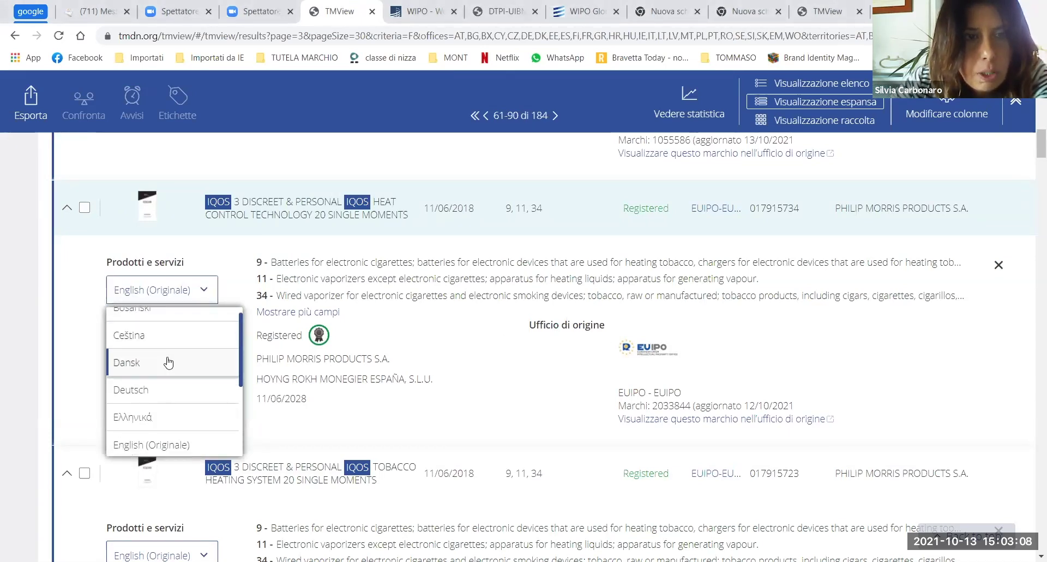
scroll(169, 362, "down", 4)
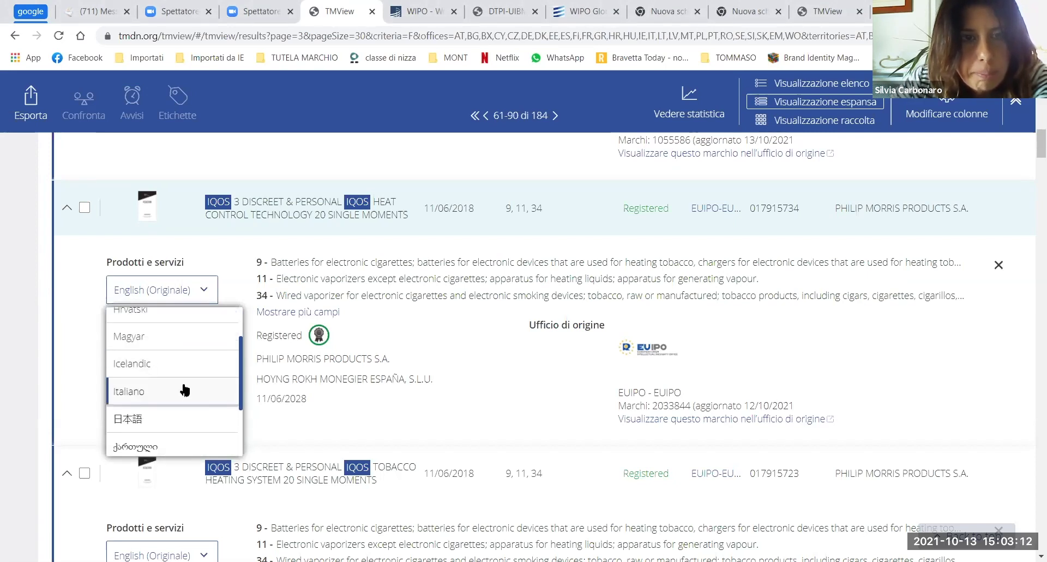
key("Return")
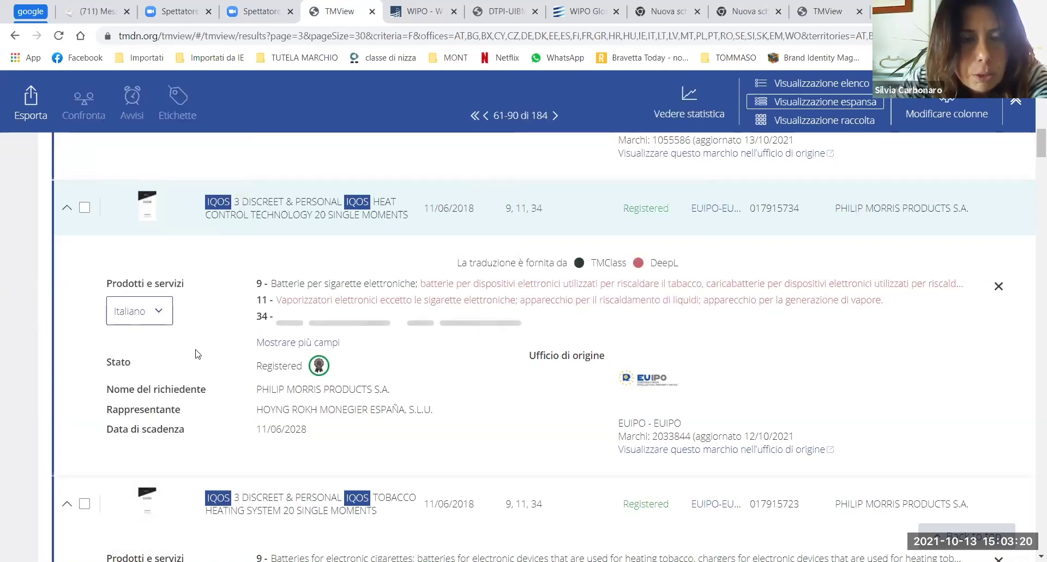
scroll(201, 351, "down", 4)
scroll(221, 343, "up", 5)
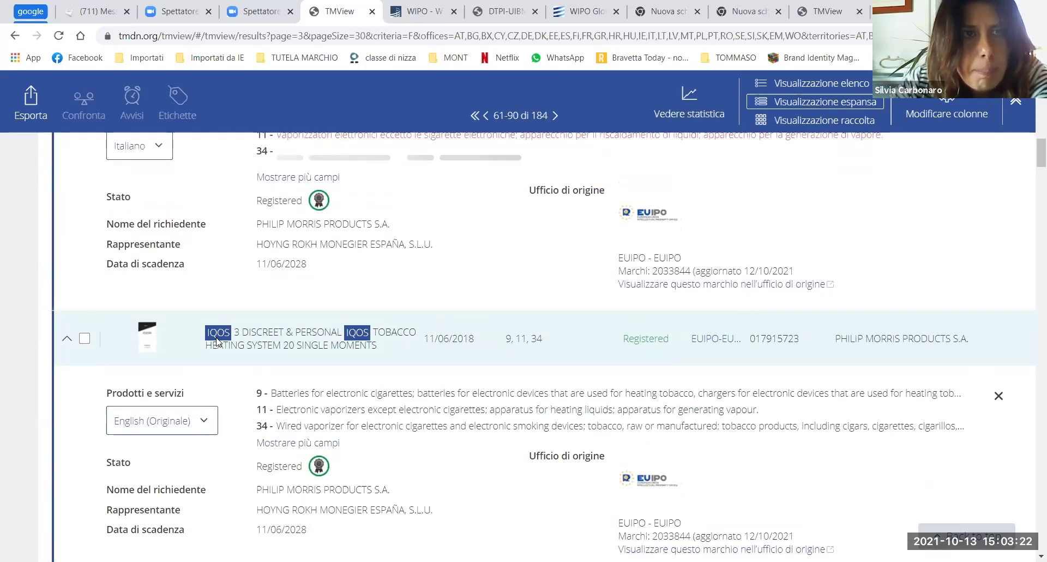
scroll(226, 341, "down", 8)
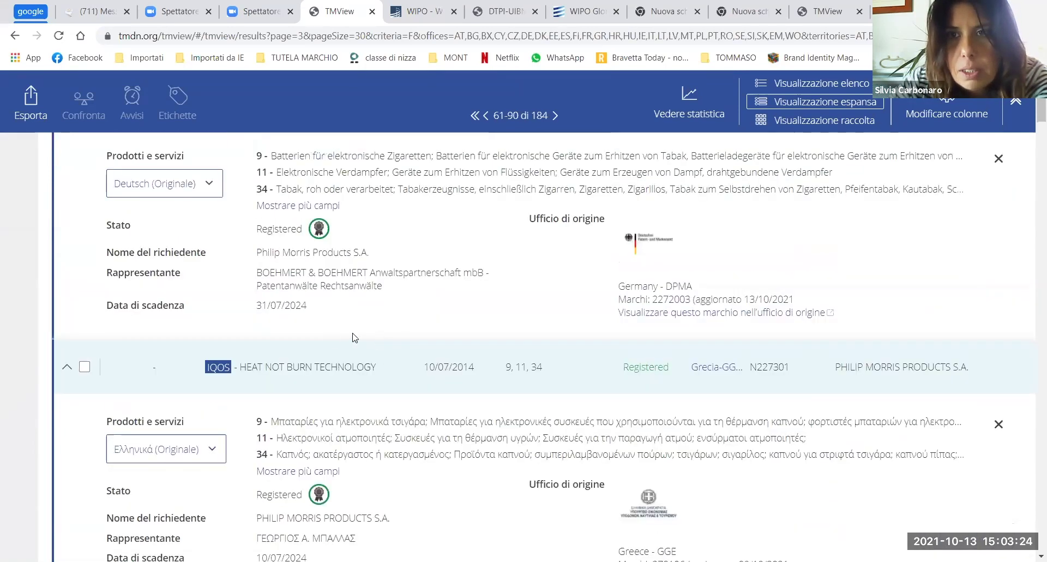
scroll(248, 308, "up", 5)
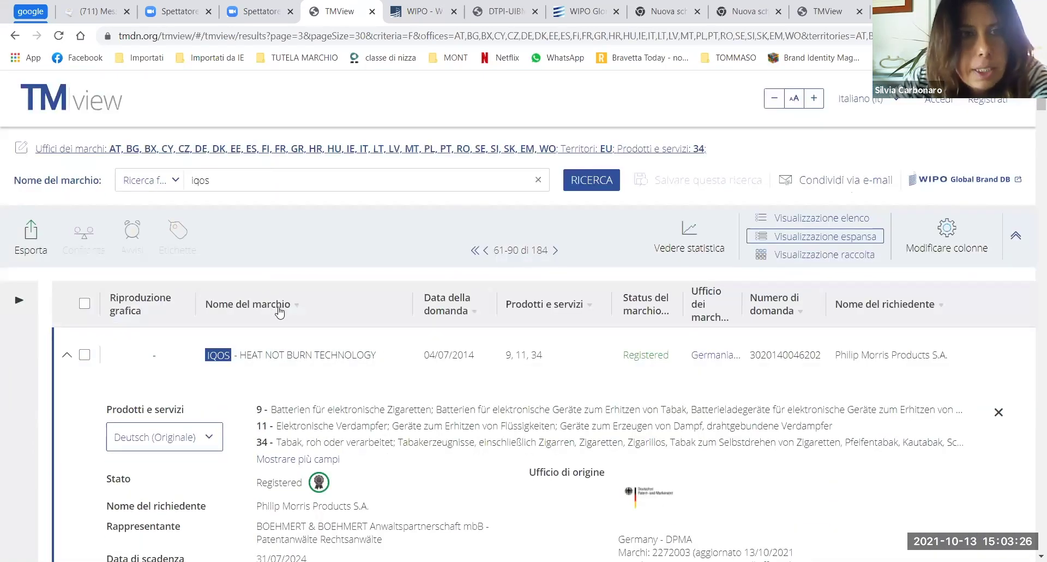
Step: Switch from the simple to the advanced search form and replace the trademark name with "valentino"
left_click(171, 179)
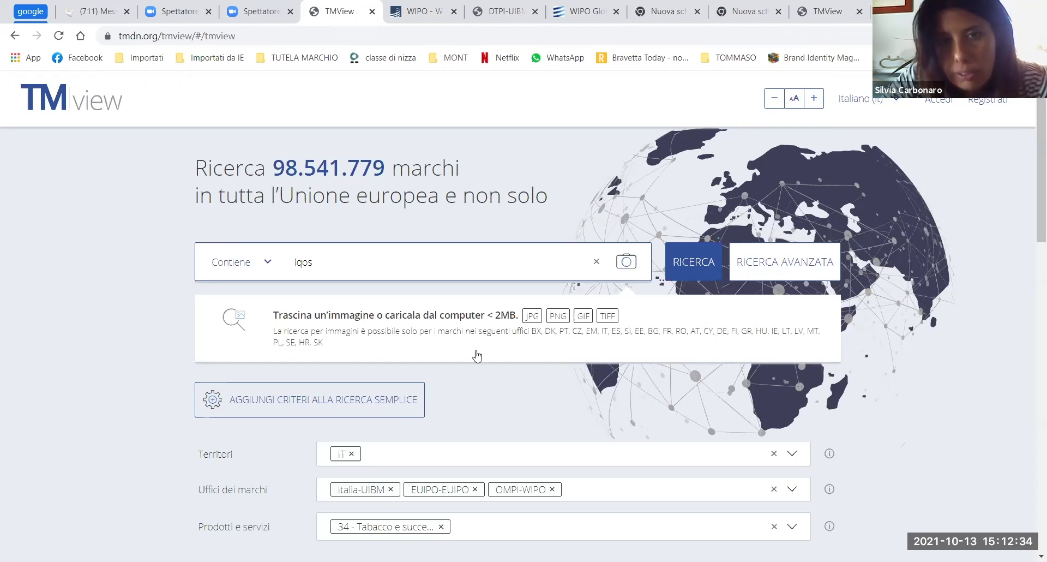
scroll(159, 423, "down", 3)
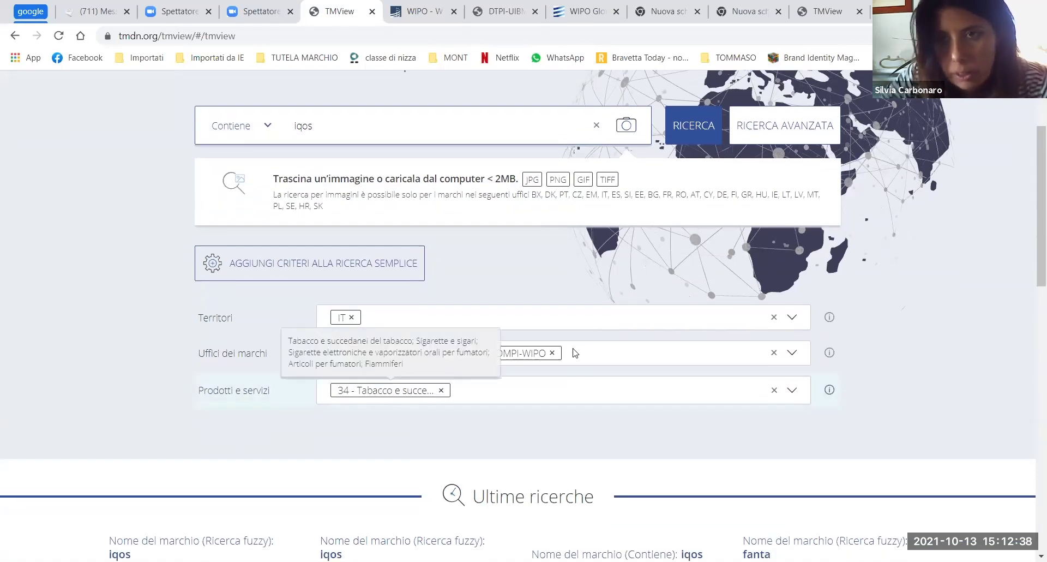
scroll(546, 347, "up", 2)
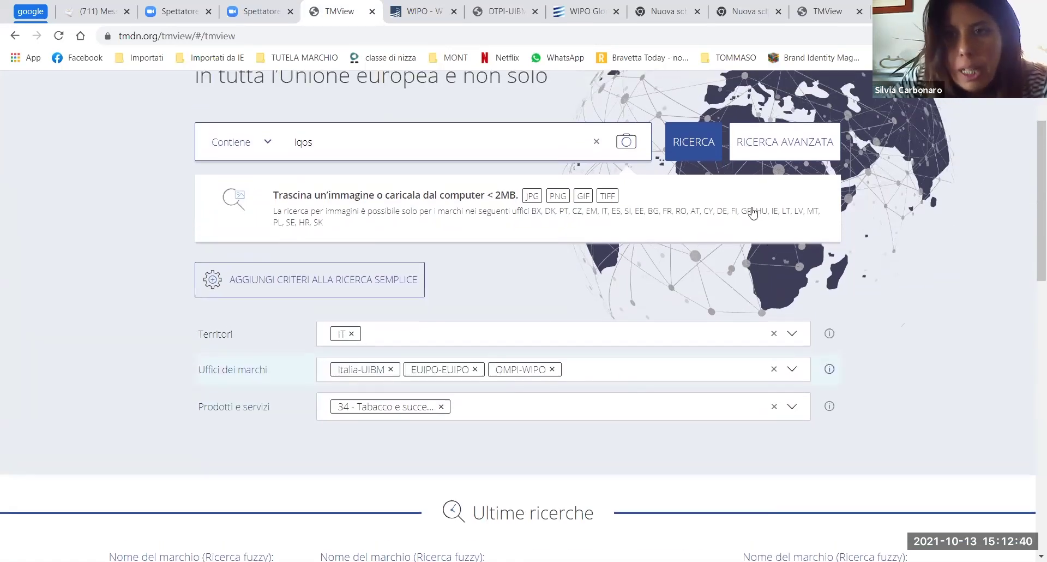
left_click(750, 196)
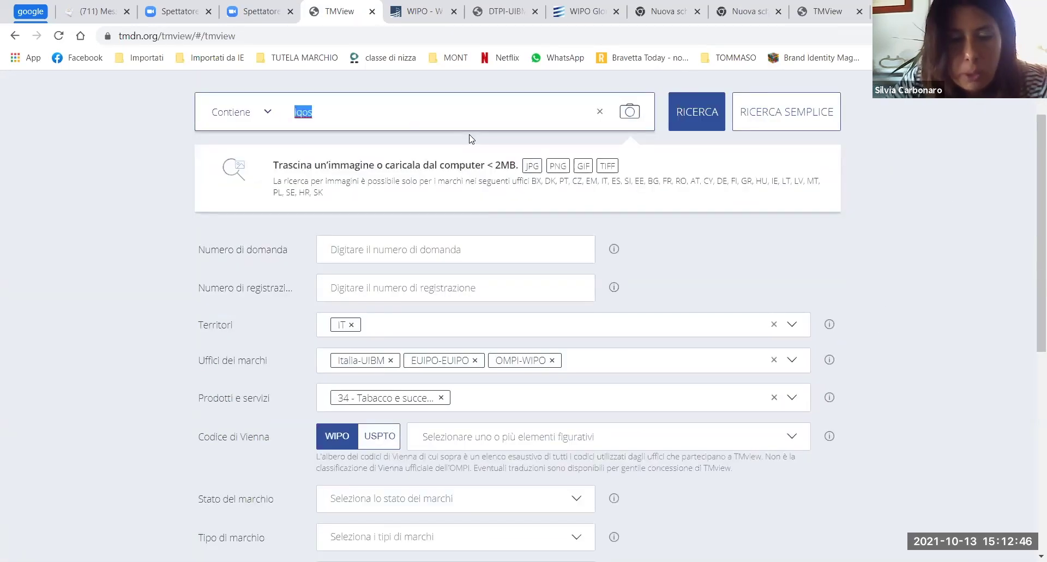
type("val")
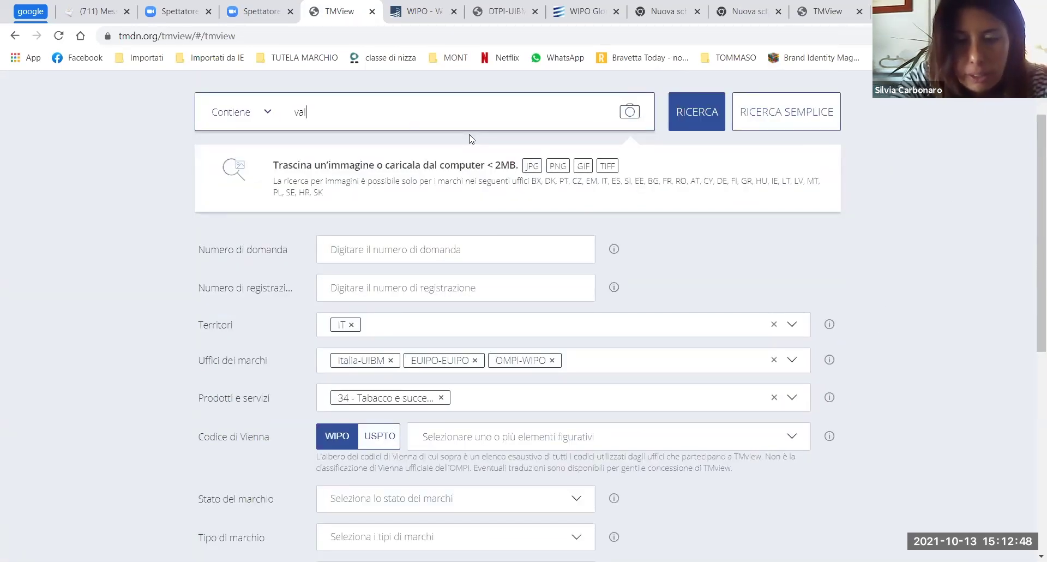
type("entino")
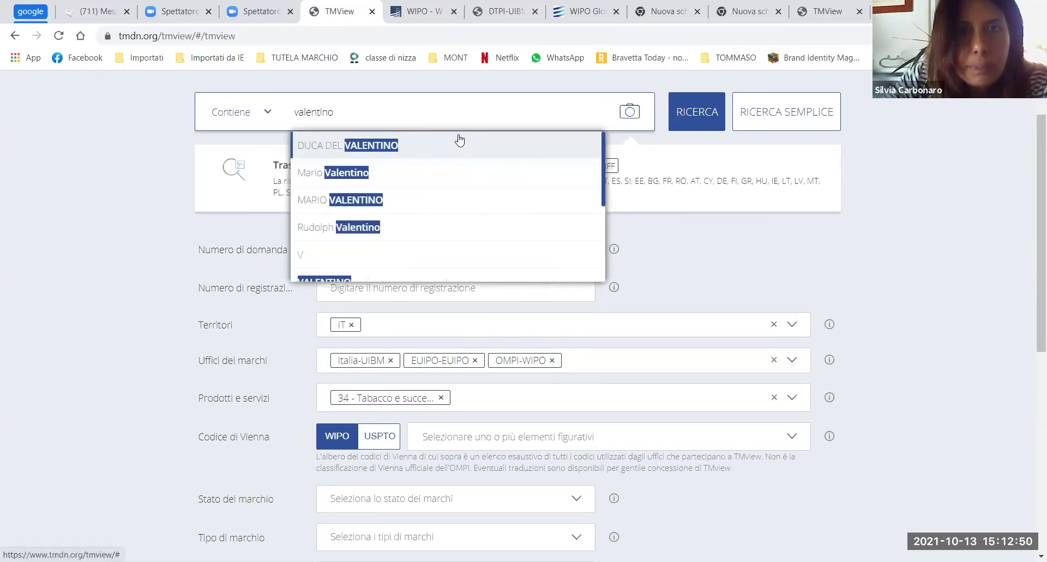
key("Escape")
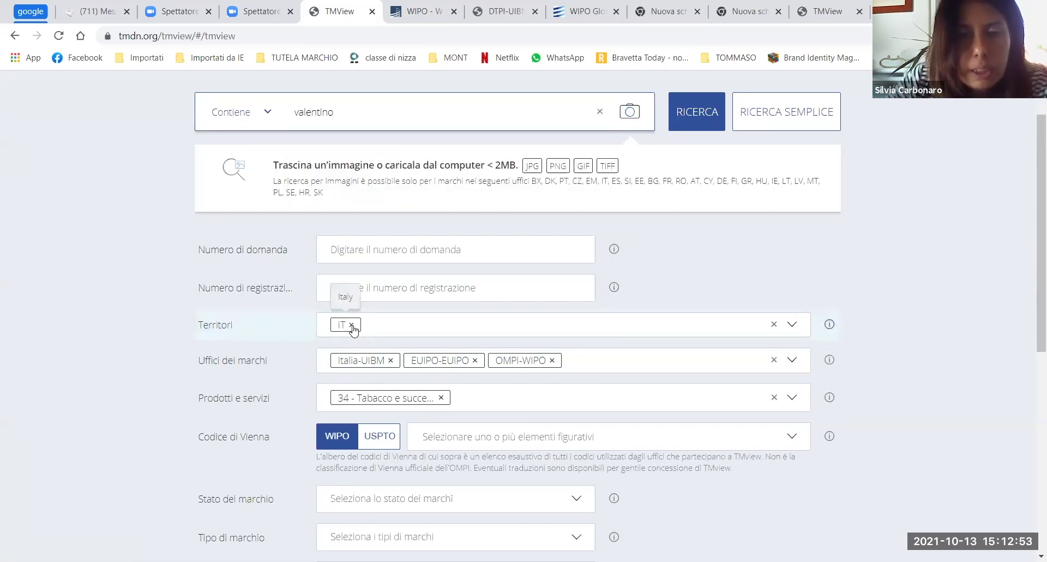
Step: Replace Italy with the European Union (EU) as the search territory
left_click(352, 326)
left_click(359, 326)
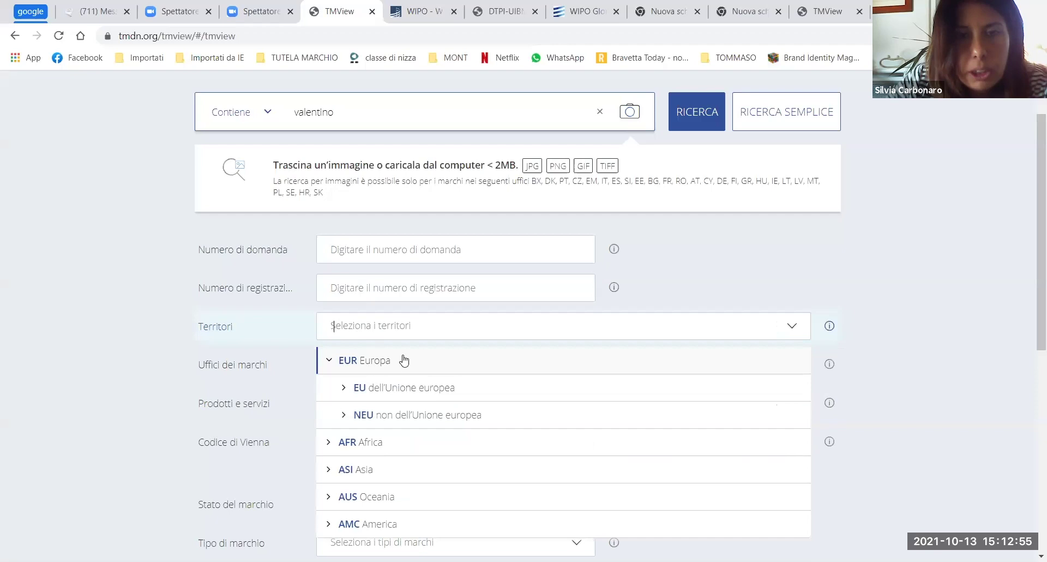
left_click(390, 389)
Step: Replace class 34 in the goods and services criterion with classes 3, 18 and 25
scroll(435, 343, "down", 3)
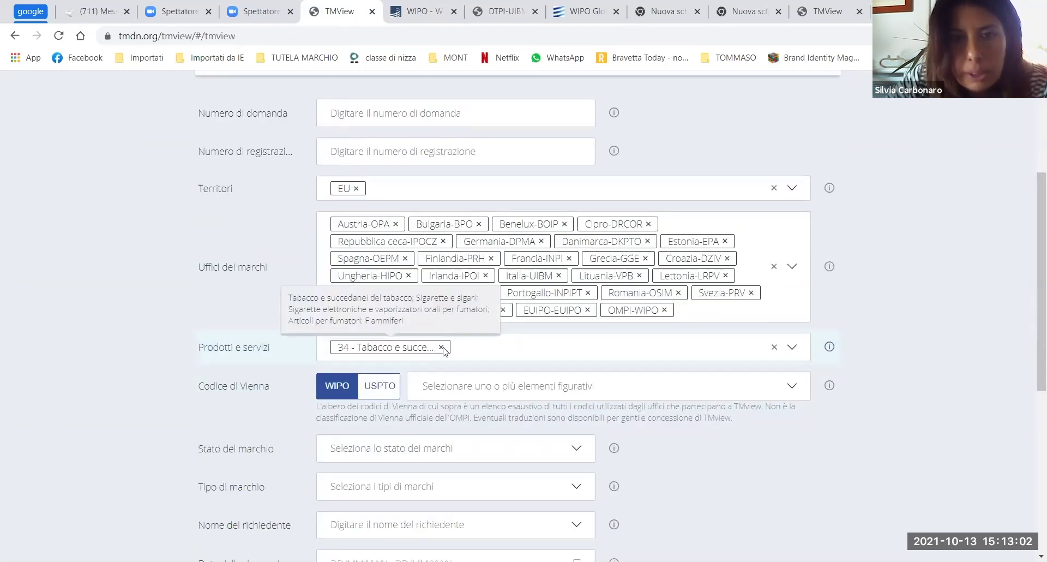
left_click(442, 348)
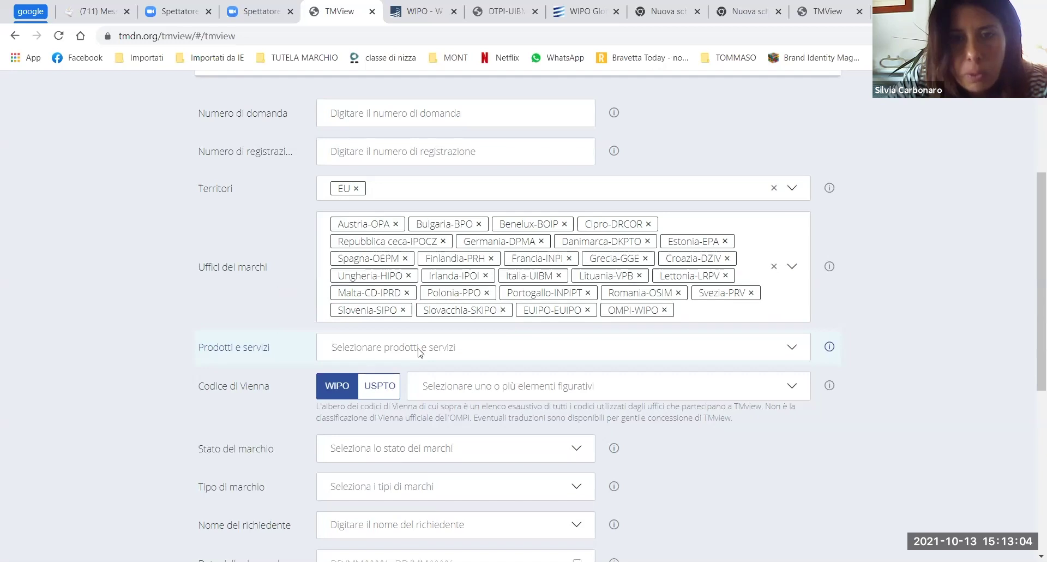
left_click(420, 350)
left_click(344, 435)
scroll(350, 445, "down", 7)
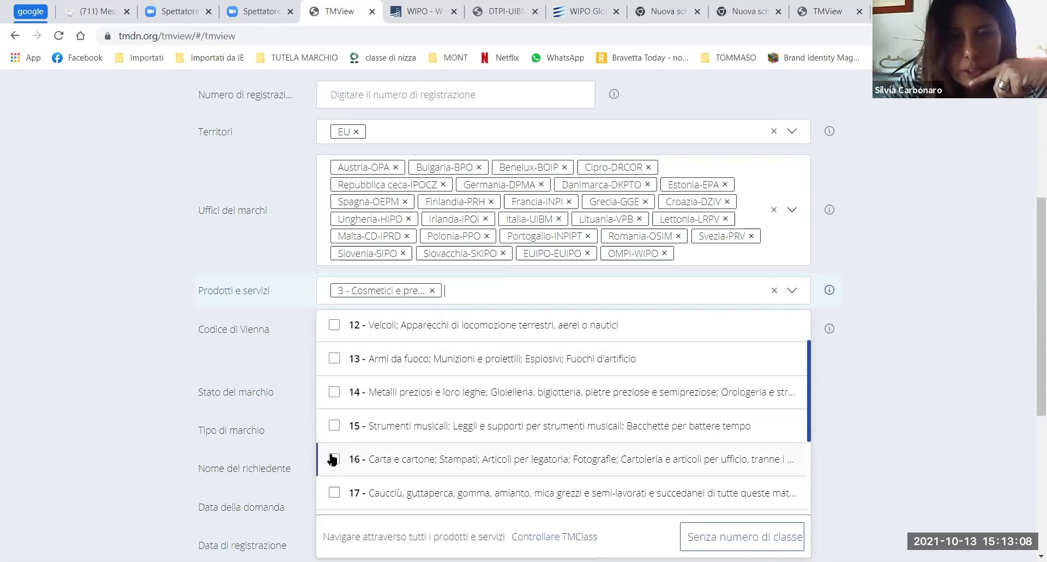
scroll(334, 460, "down", 2)
scroll(335, 392, "down", 2)
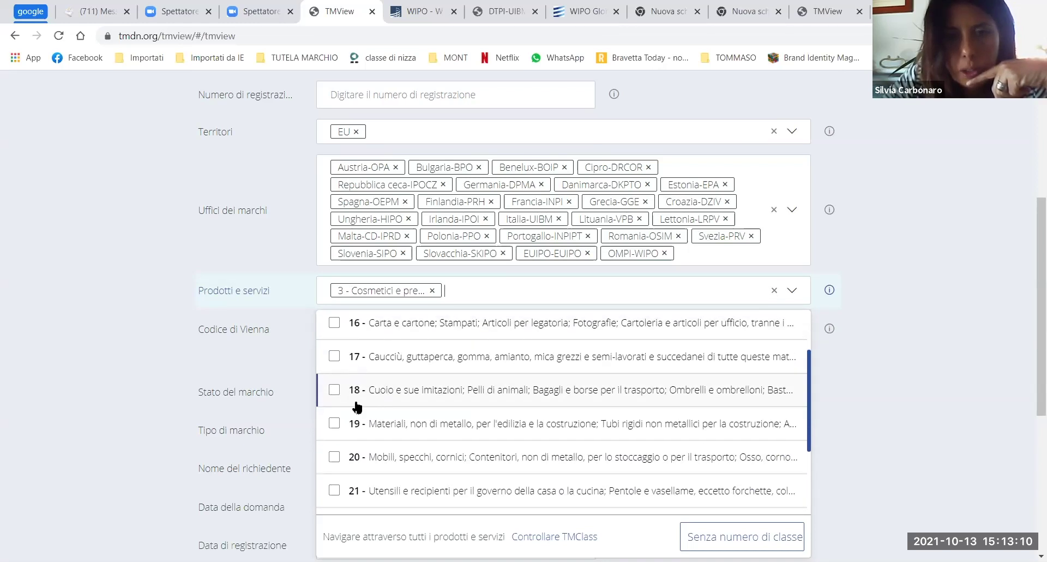
left_click(348, 433)
scroll(343, 458, "down", 3)
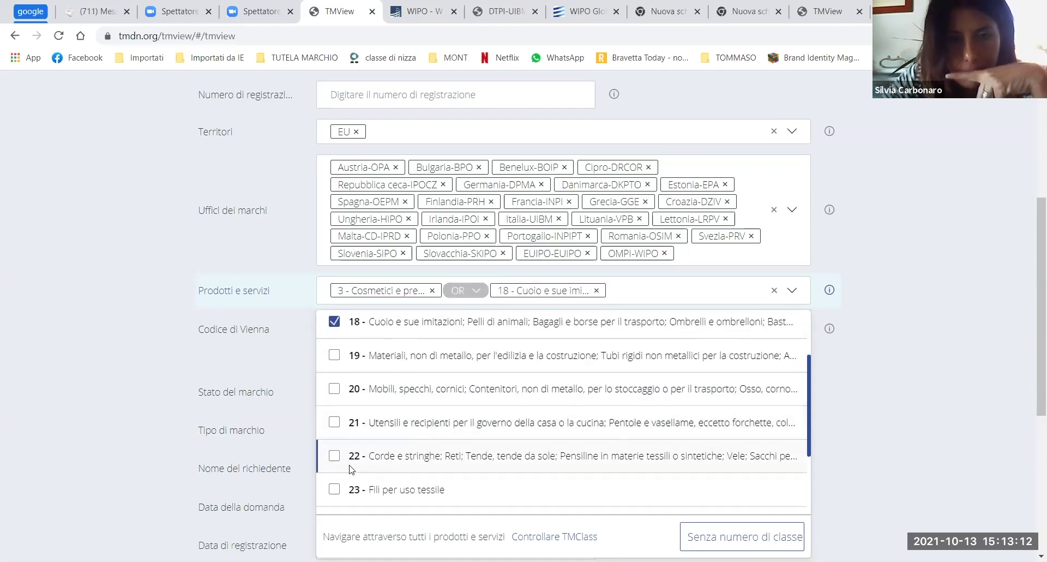
scroll(342, 469, "down", 1)
left_click(335, 488)
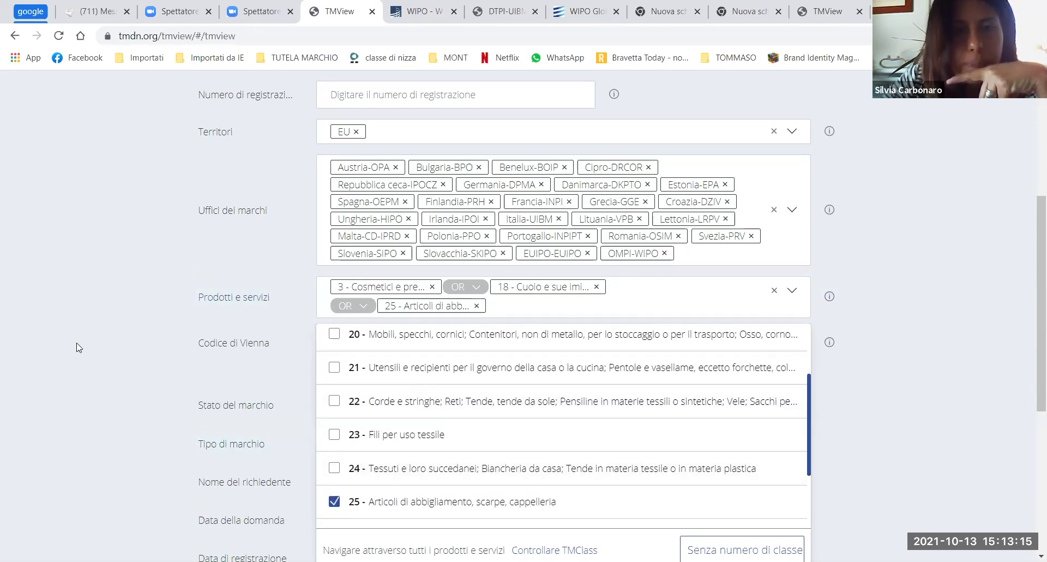
left_click(86, 311)
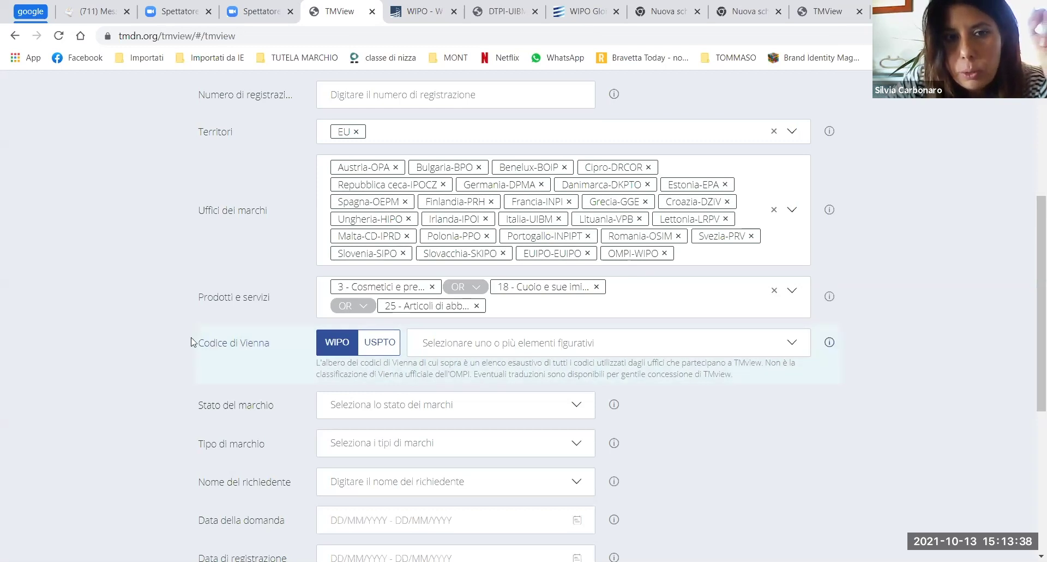
Step: Open the Vienna code list and examine the subcategories of category 01, celestial bodies, natural phenomena and maps
left_click(459, 345)
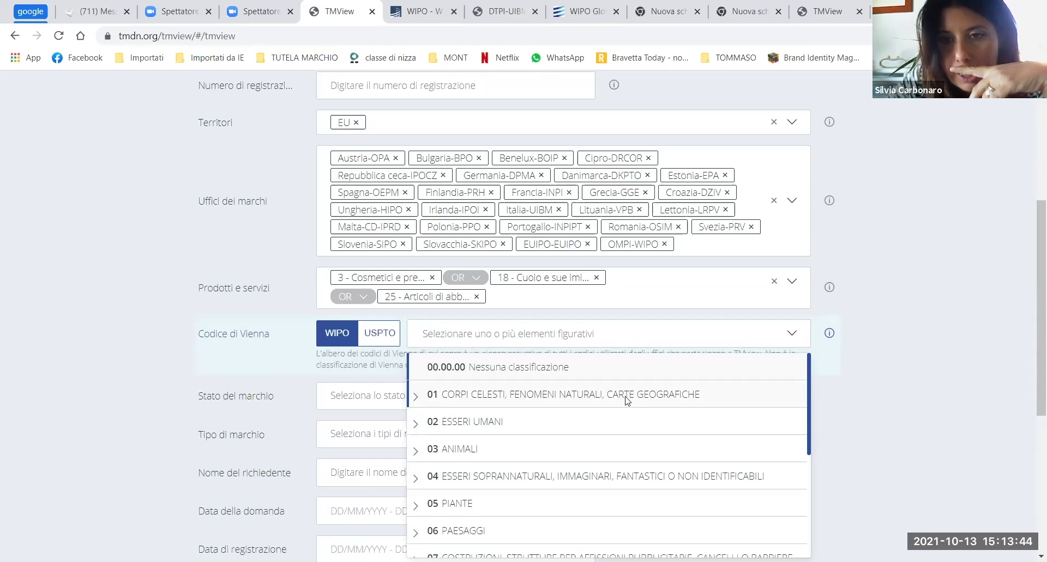
left_click(426, 396)
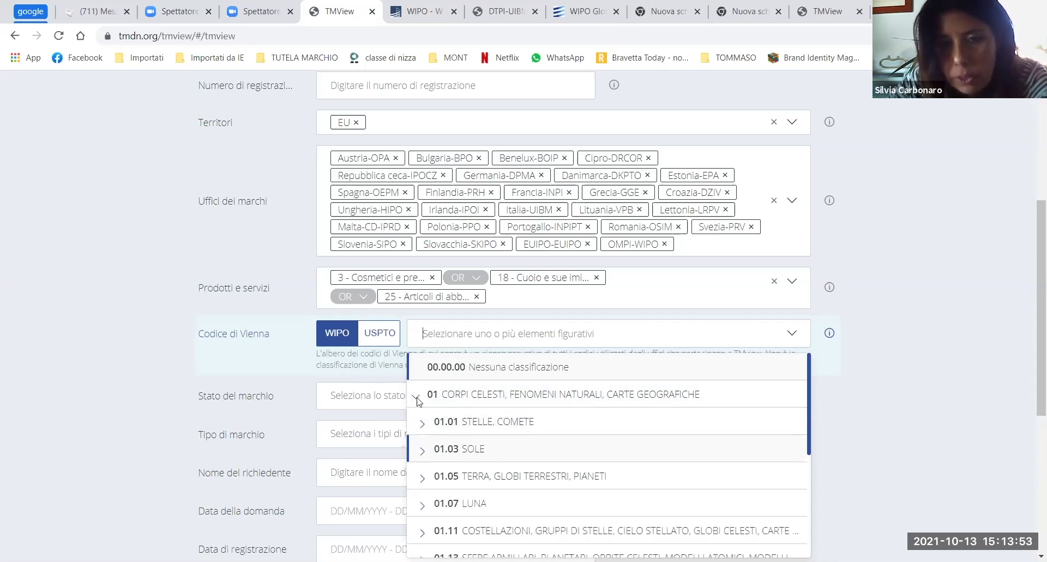
scroll(529, 464, "down", 3)
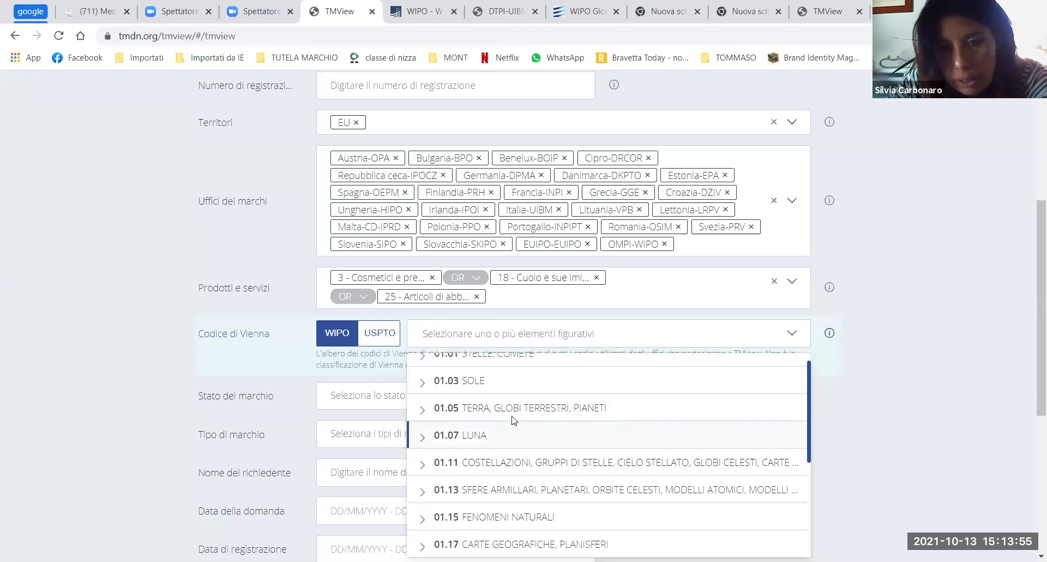
scroll(515, 420, "up", 3)
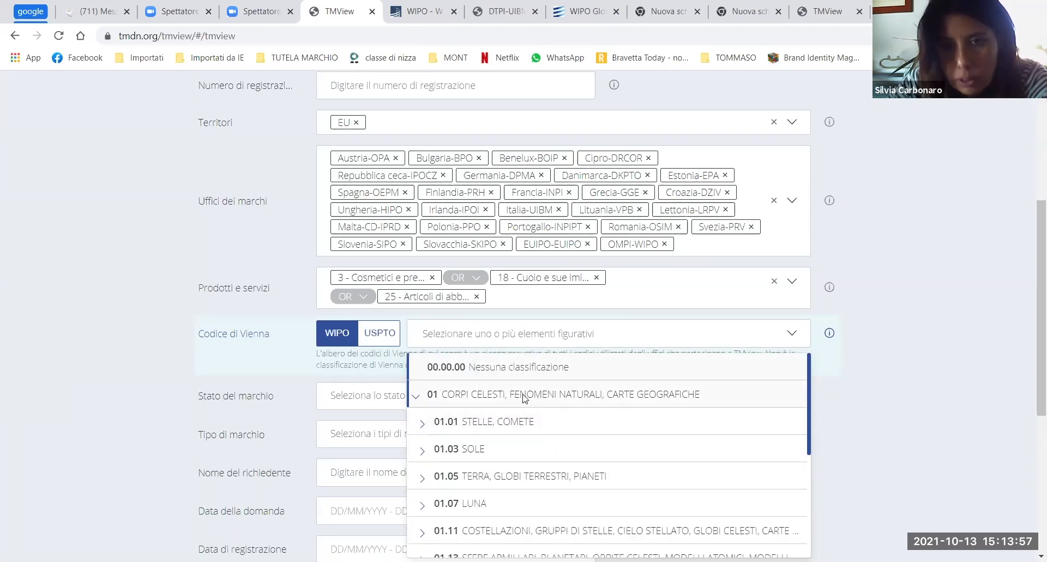
scroll(340, 327, "down", 1)
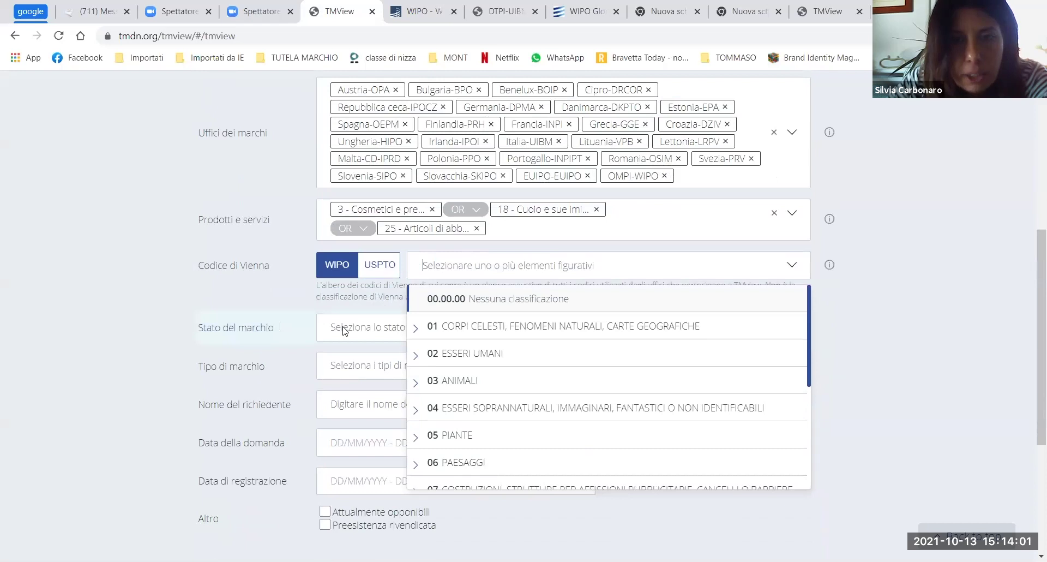
Step: Set the trademark status criterion to Attivo and open the list of trademark types
left_click(343, 329)
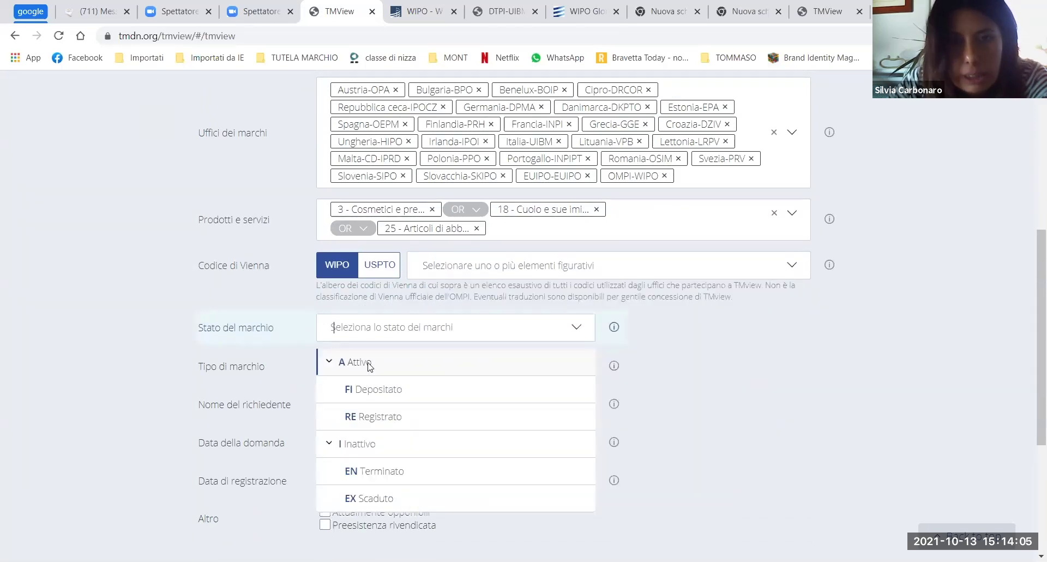
left_click(370, 366)
left_click(402, 364)
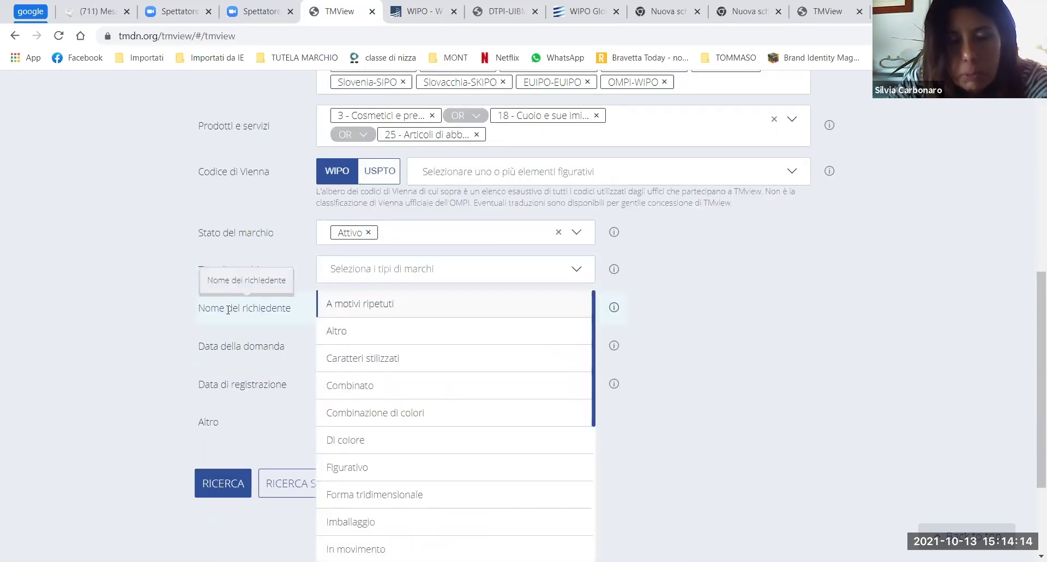
Step: Close the trademark type list without choosing a type and run the advanced search for valentino
left_click(156, 316)
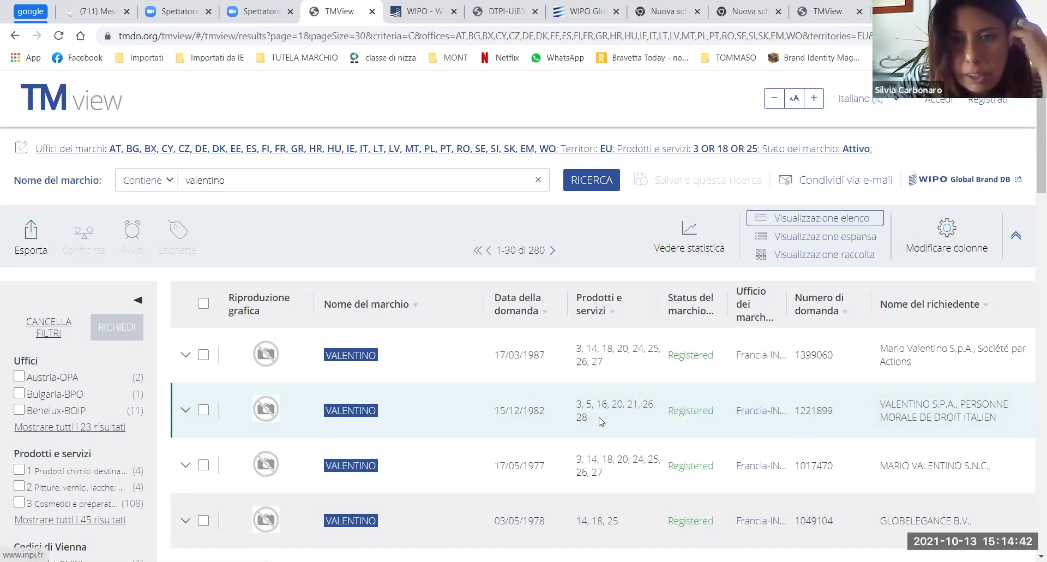
Step: Examine the first page of valentino results, comparing filing dates, classes, status, trademark offices and applicants
mouse_move(596, 406)
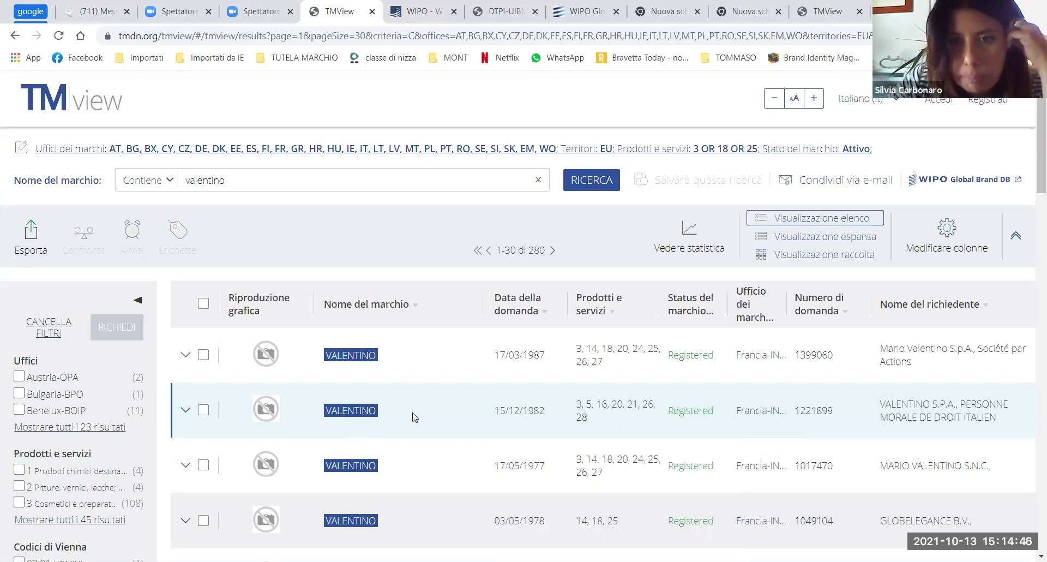
scroll(624, 330, "down", 1)
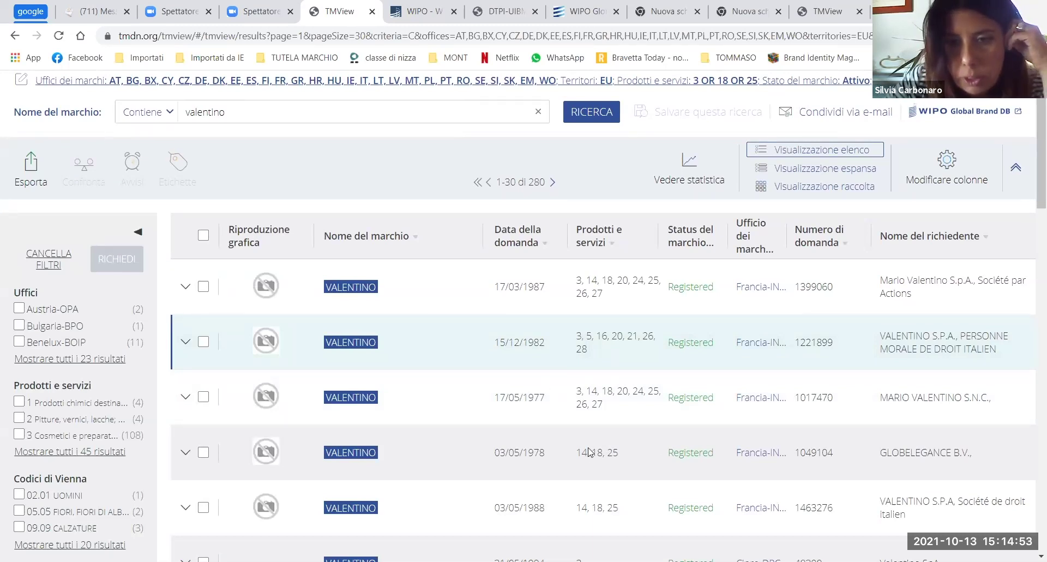
scroll(588, 442, "down", 1)
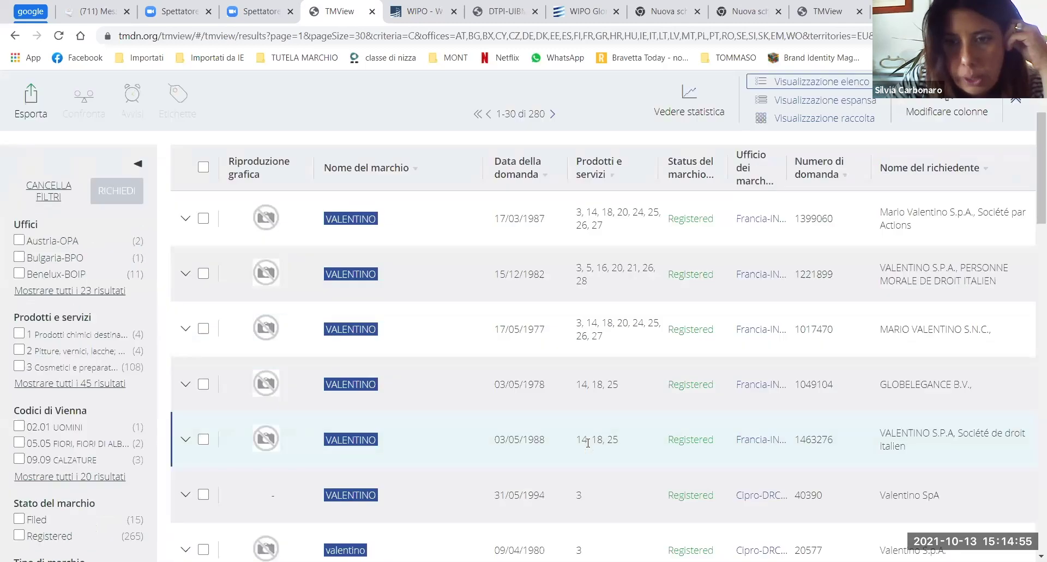
scroll(491, 392, "down", 1)
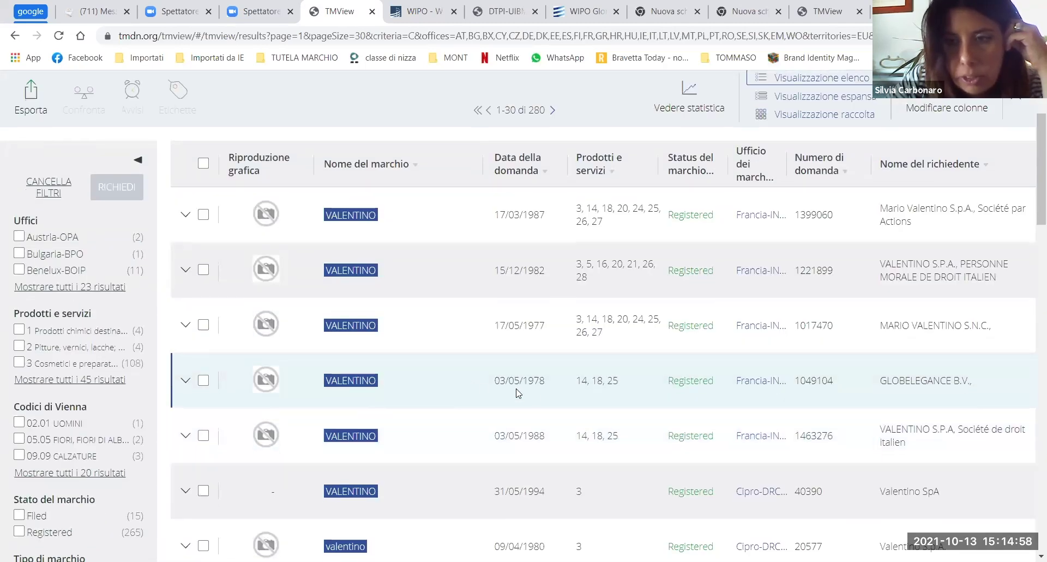
scroll(561, 413, "down", 5)
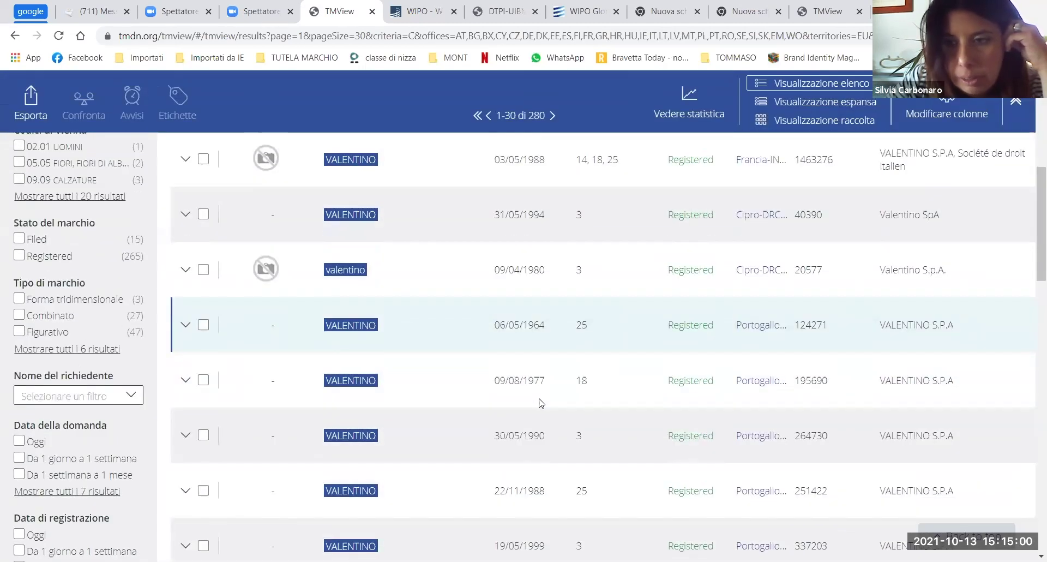
scroll(539, 402, "down", 6)
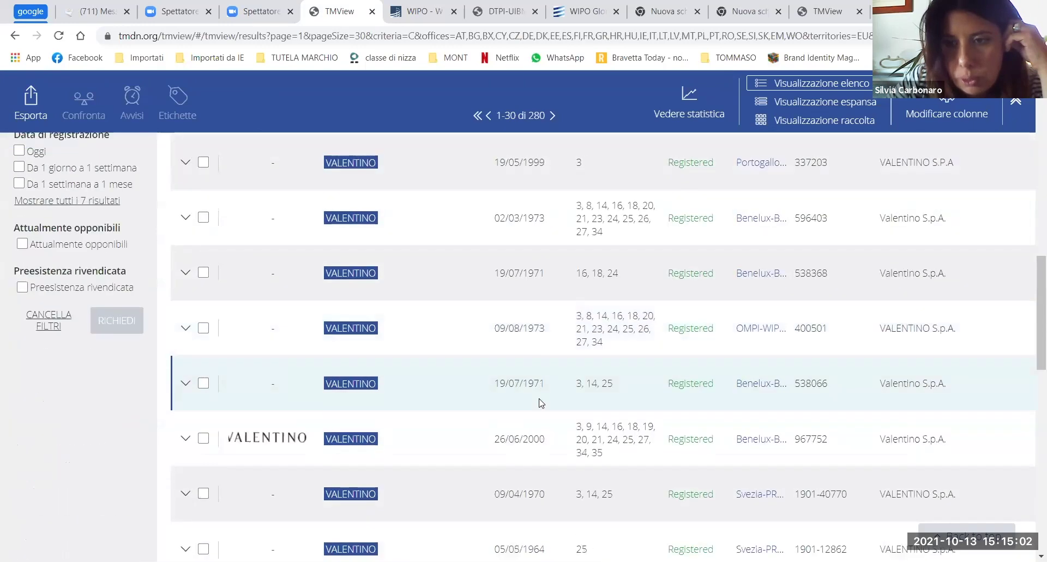
scroll(539, 402, "down", 5)
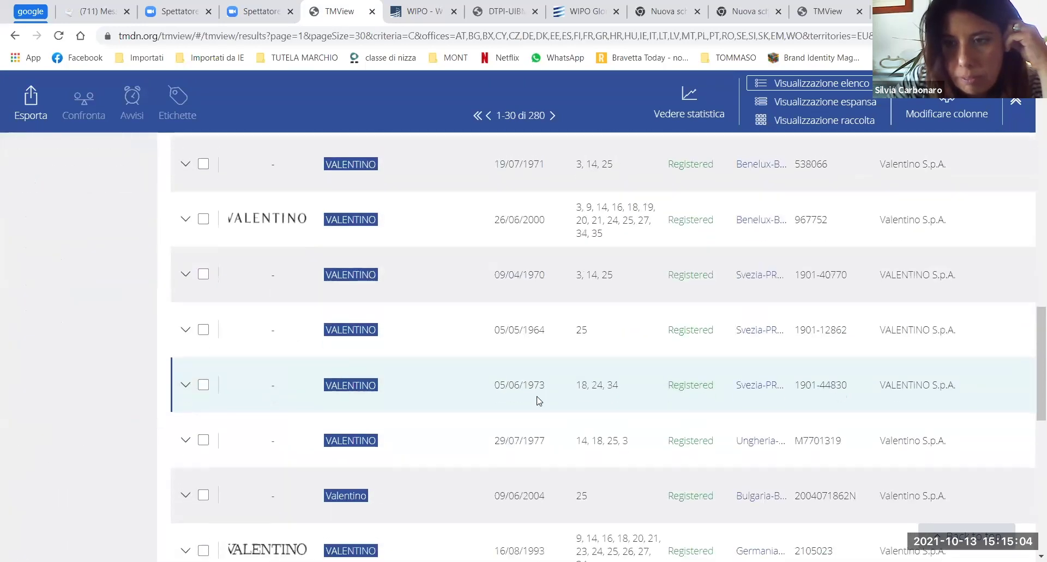
scroll(538, 403, "down", 4)
scroll(538, 403, "down", 3)
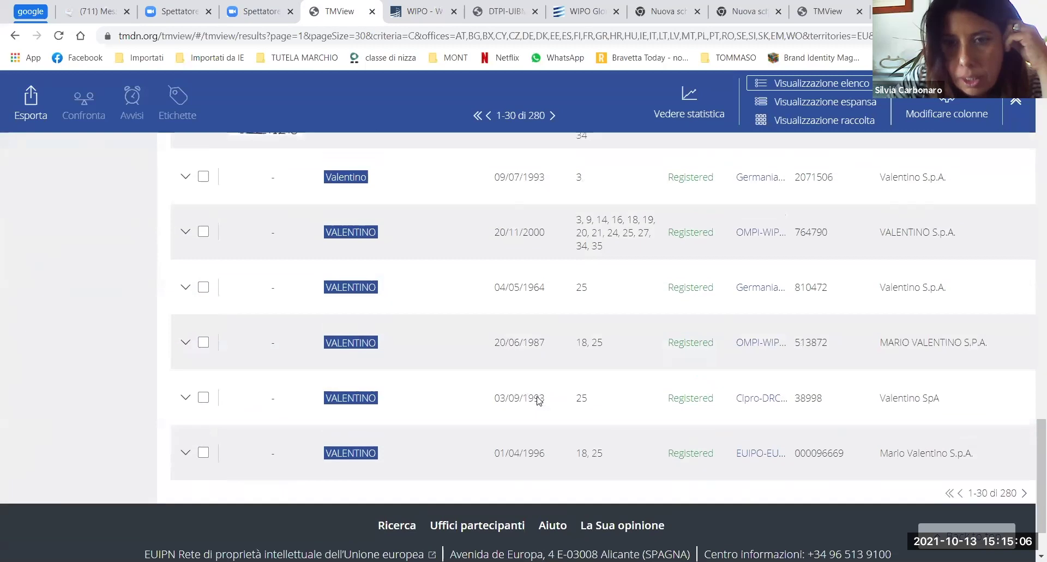
scroll(538, 420, "up", 2)
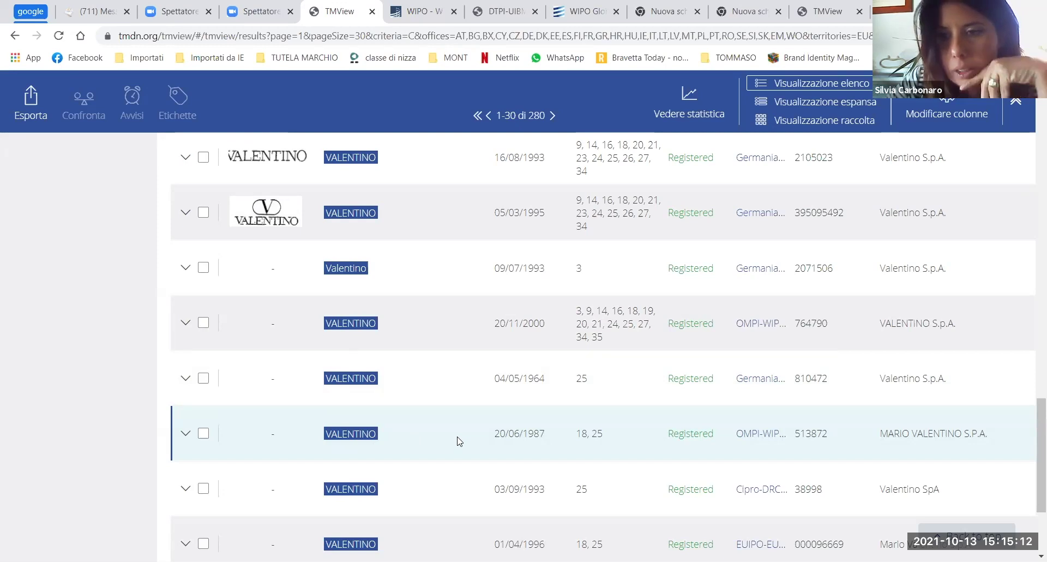
scroll(475, 429, "down", 3)
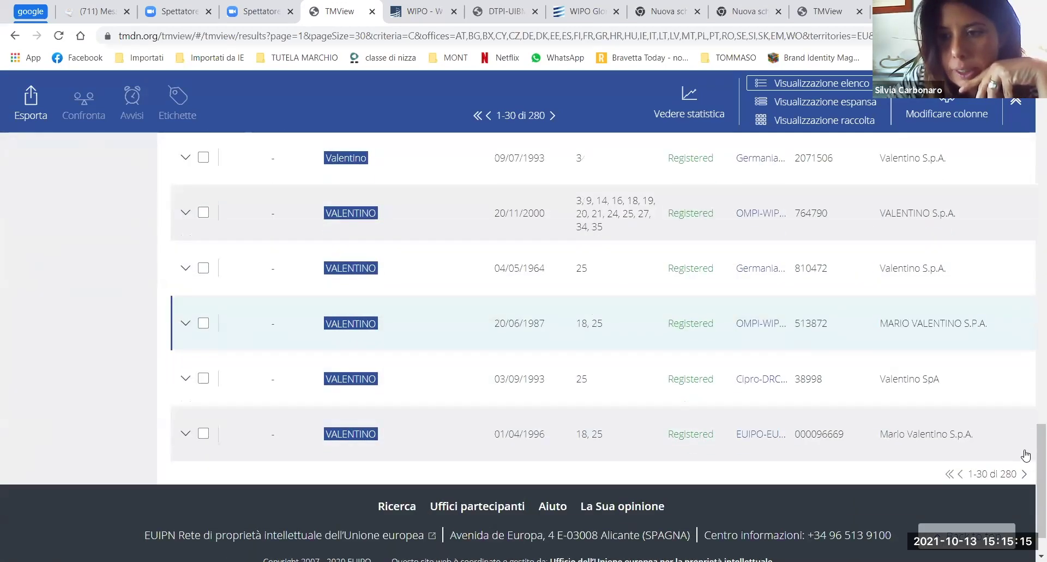
Step: Open the second page of valentino results and examine the figurative marks, classes and applicants listed
left_click(1025, 447)
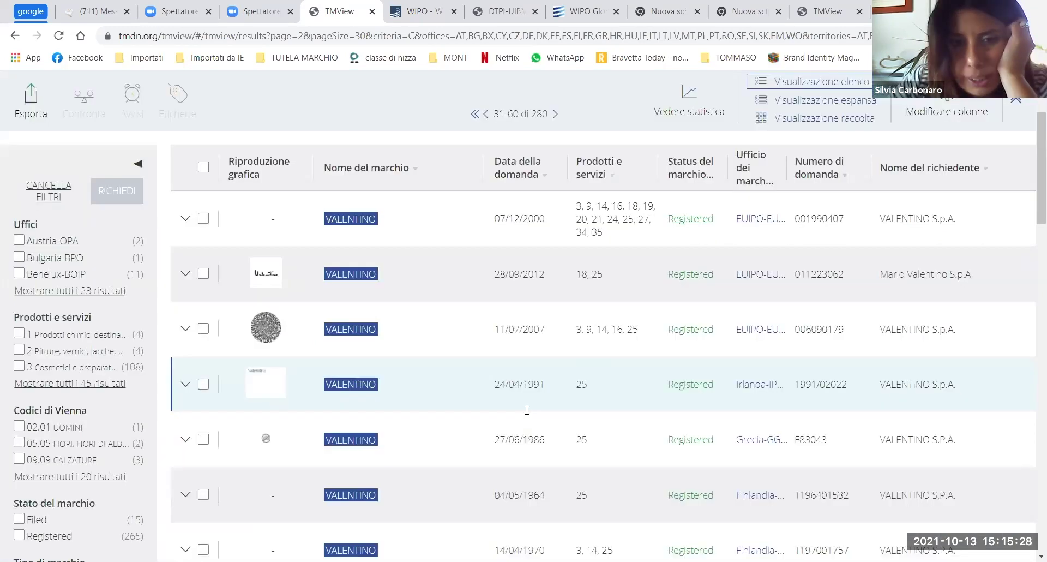
scroll(527, 412, "down", 8)
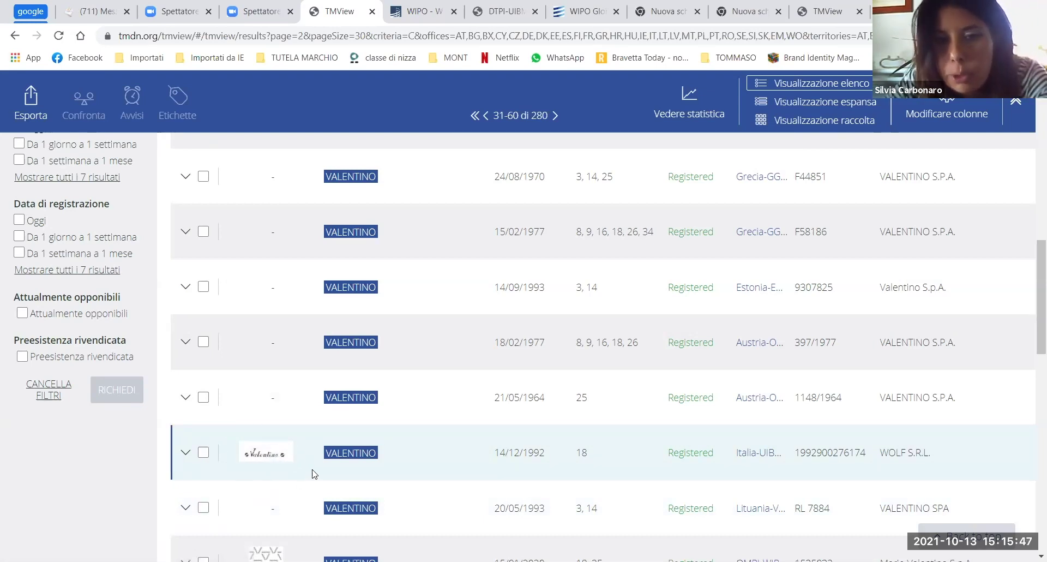
mouse_move(275, 449)
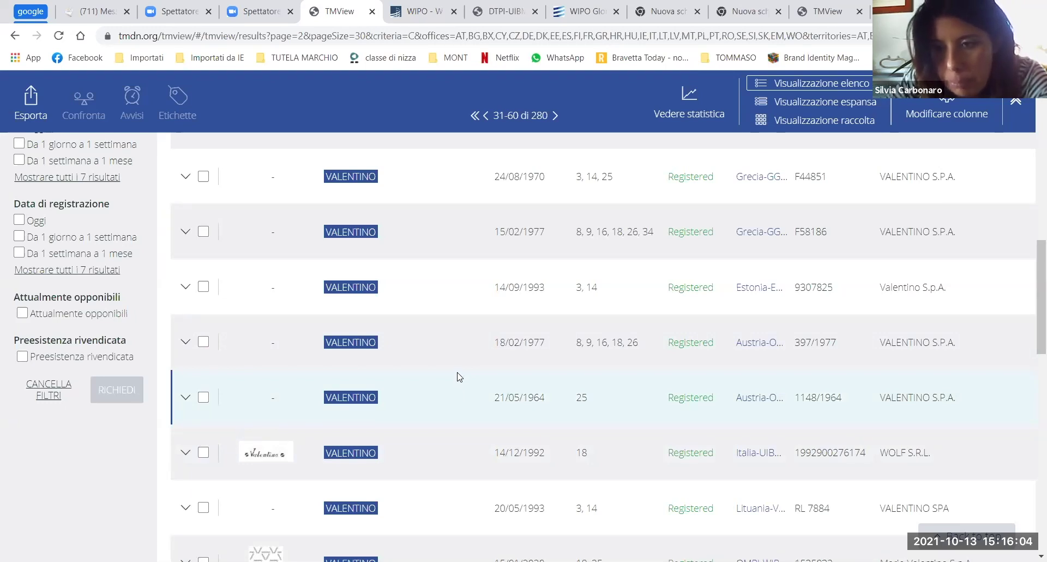
scroll(459, 376, "down", 1)
scroll(459, 377, "down", 5)
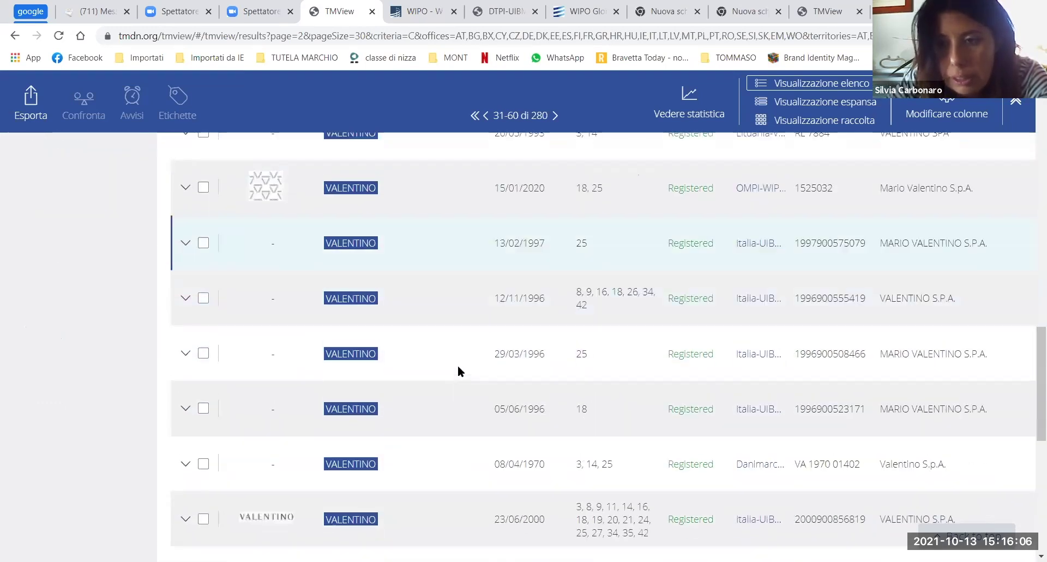